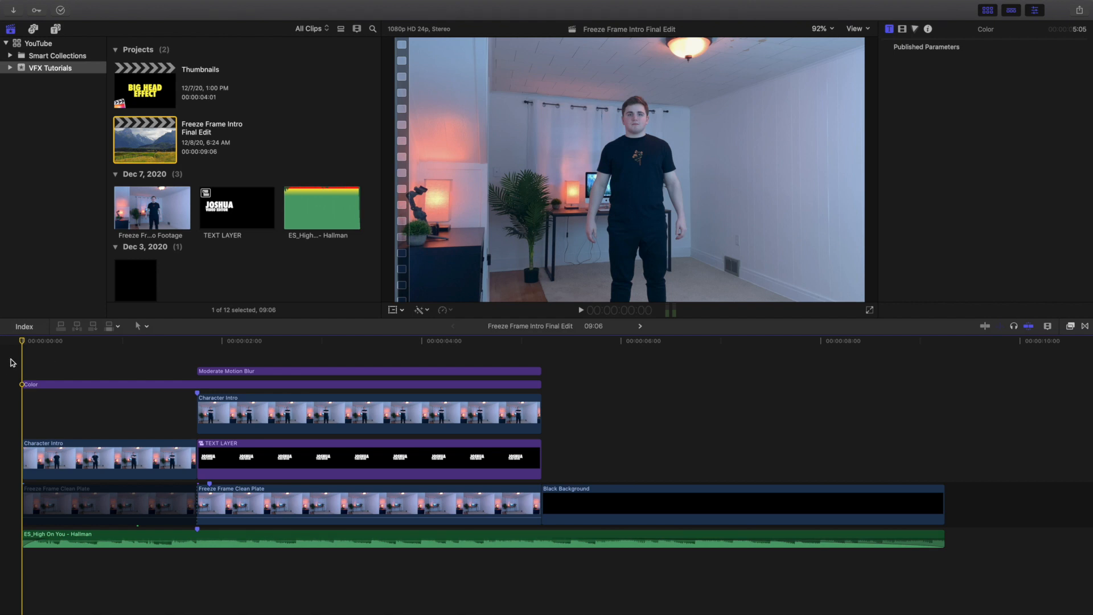
Play the finished freeze frame intro from the beginning and return the playhead to the start.
key("space")
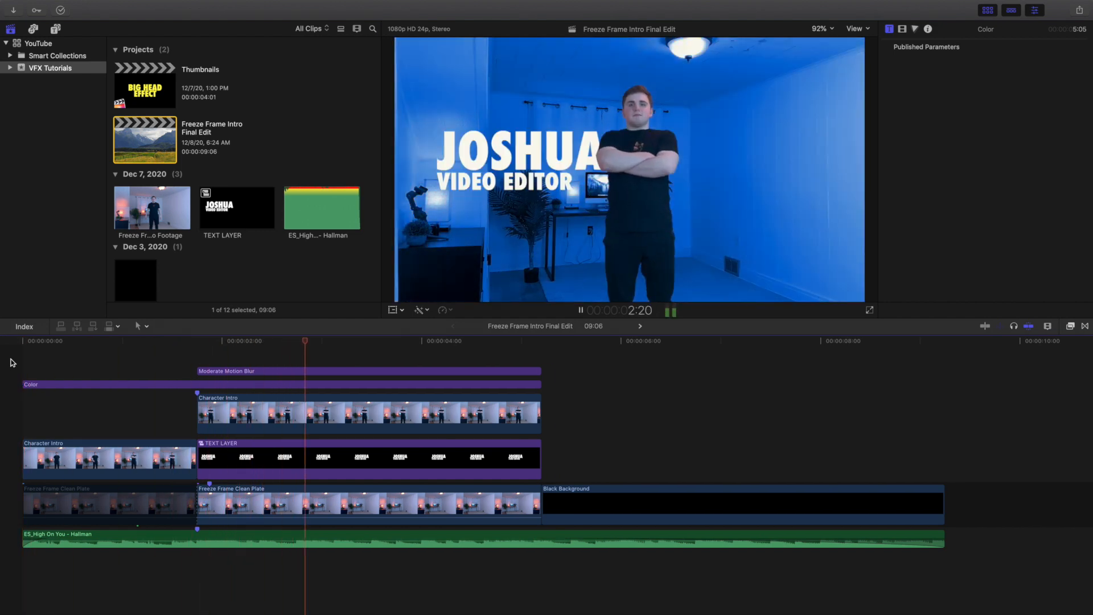
key("space")
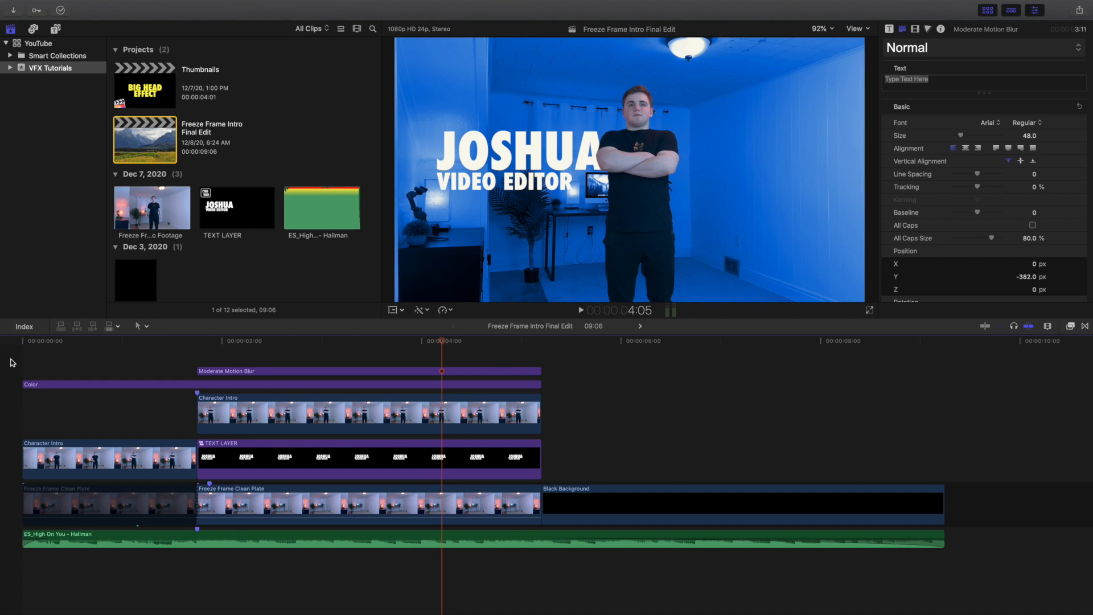
key("Home")
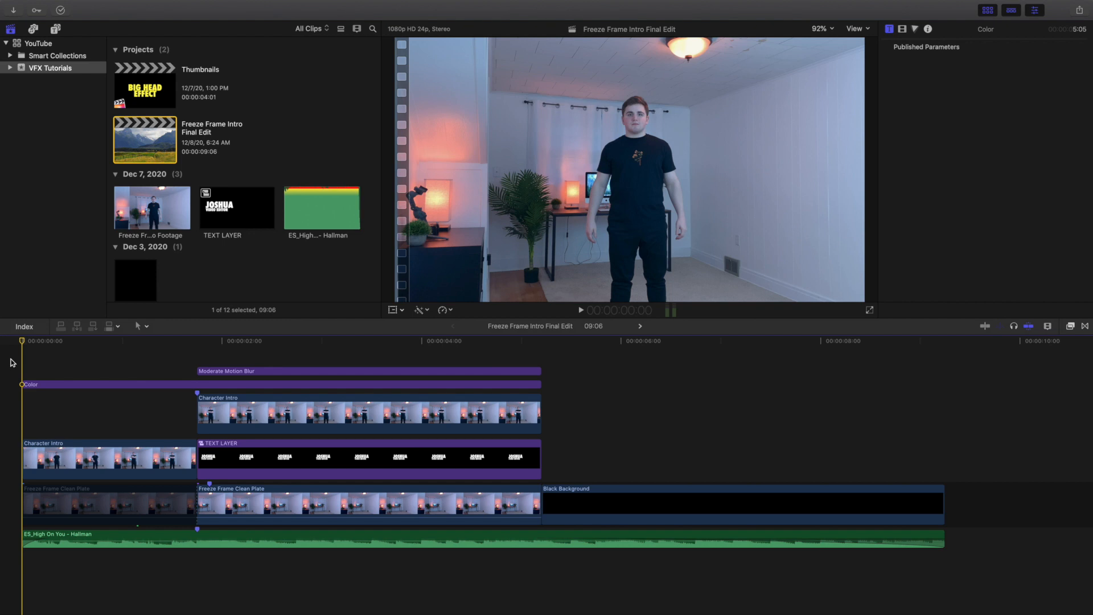
Examine the Color Wheels and Color Curves corrections on the Color adjustment layer.
left_click(49, 386)
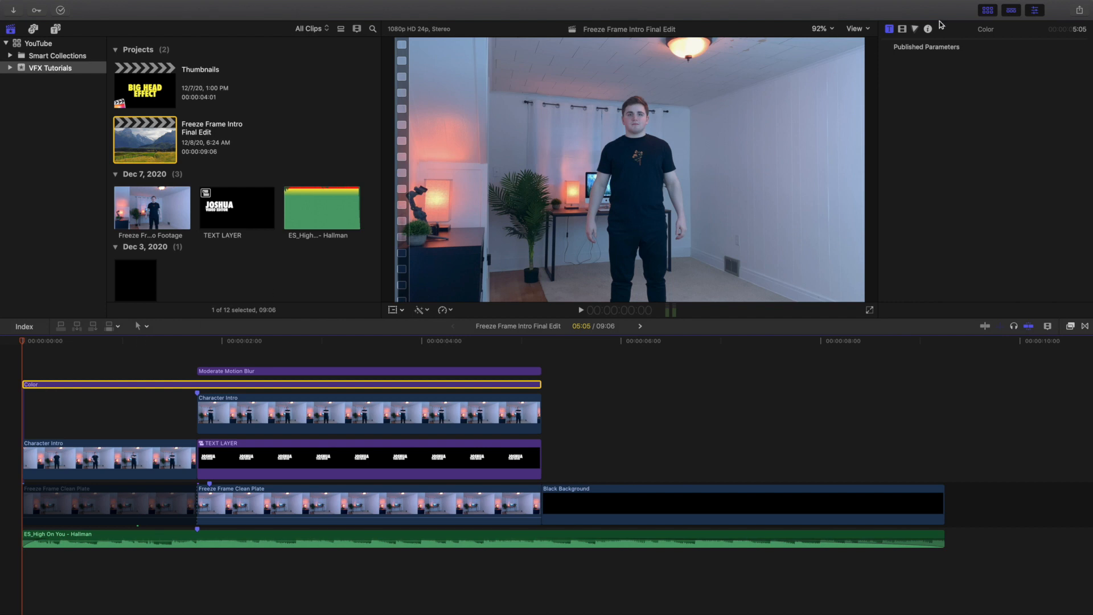
left_click(915, 29)
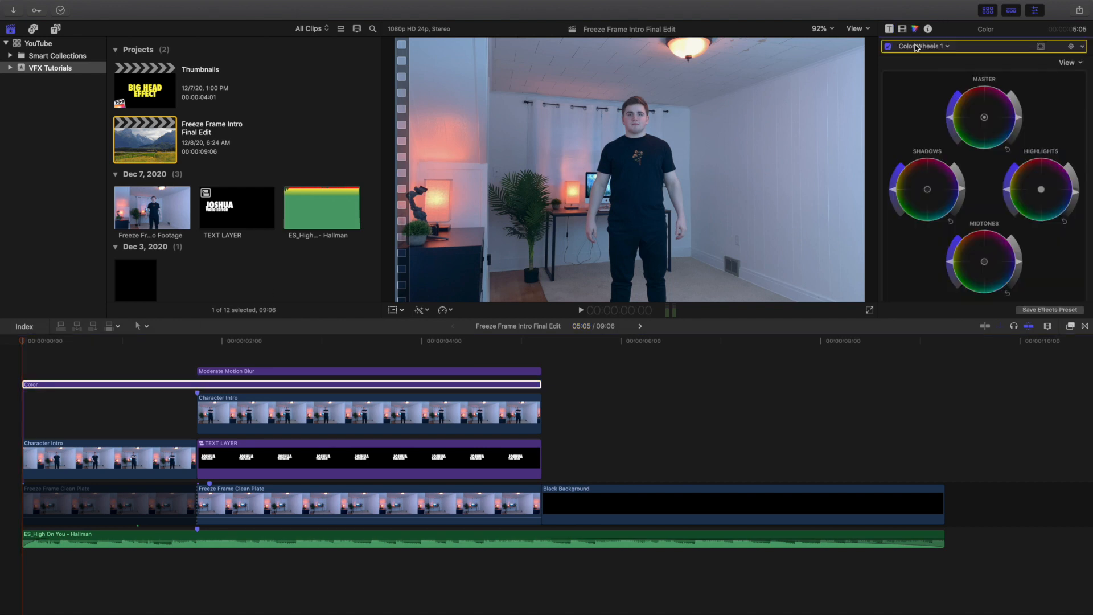
left_click(916, 47)
left_click(921, 77)
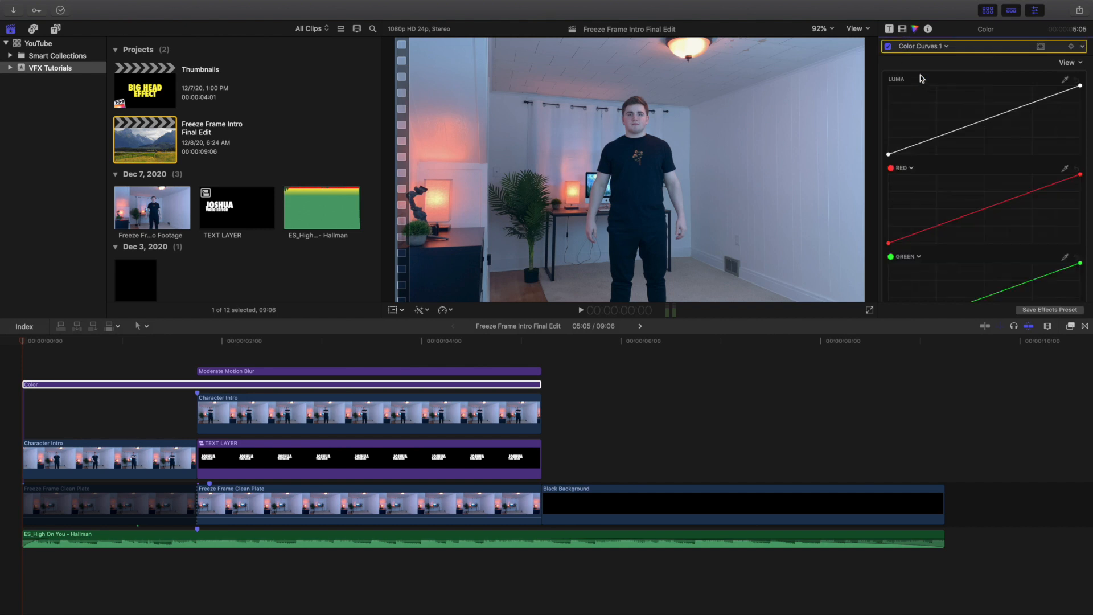
left_click(920, 47)
left_click(919, 67)
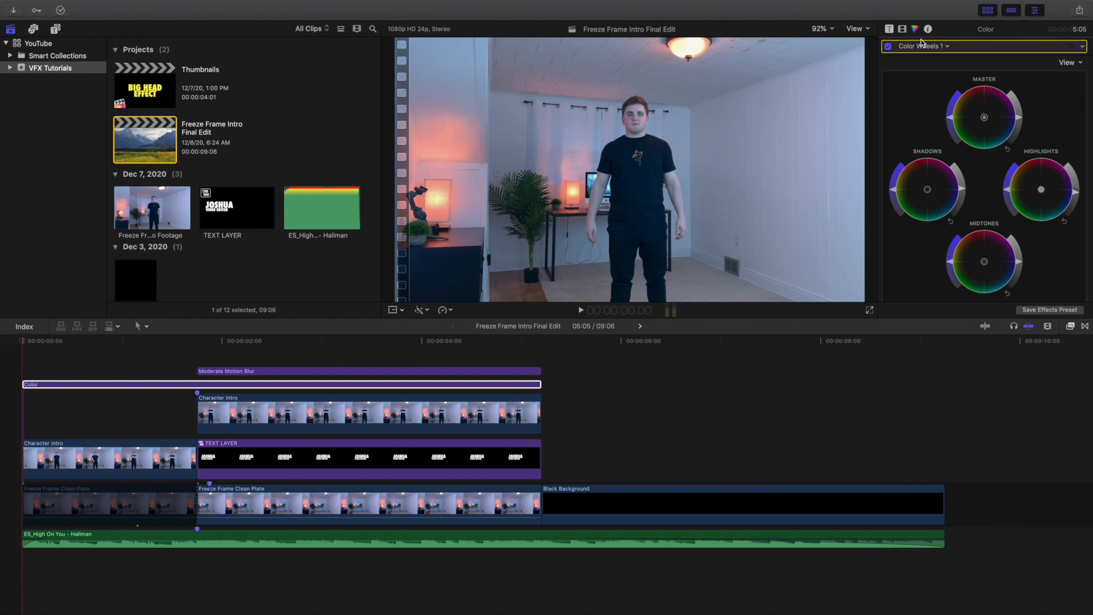
Replay the opening Character Intro clip into the freeze frame, ending back at the start of the timeline.
left_click(18, 360)
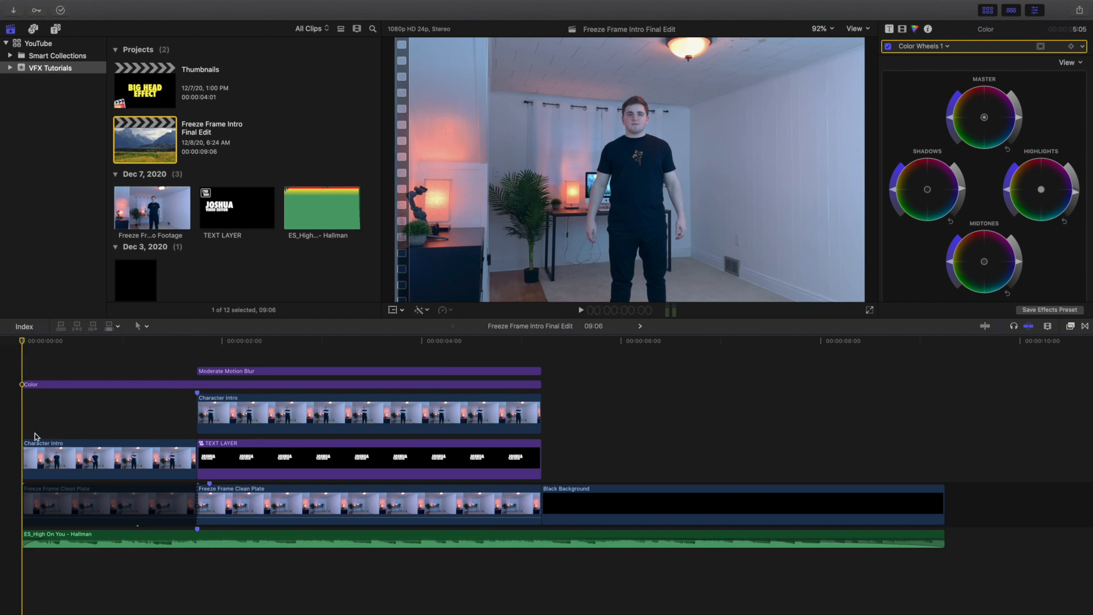
left_click(55, 458)
left_click(22, 367)
key("space")
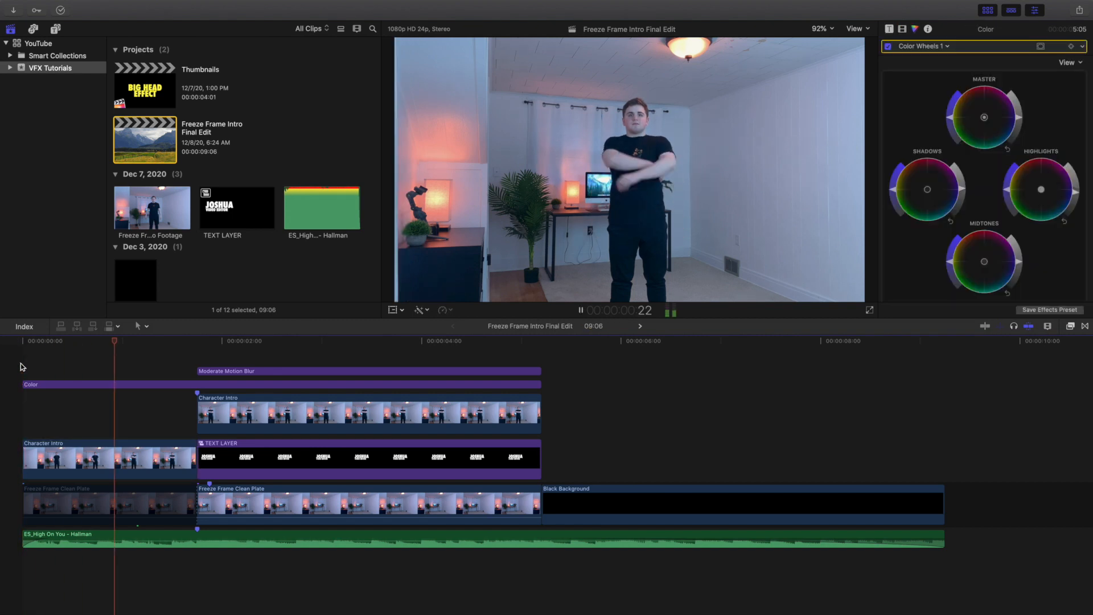
key("space")
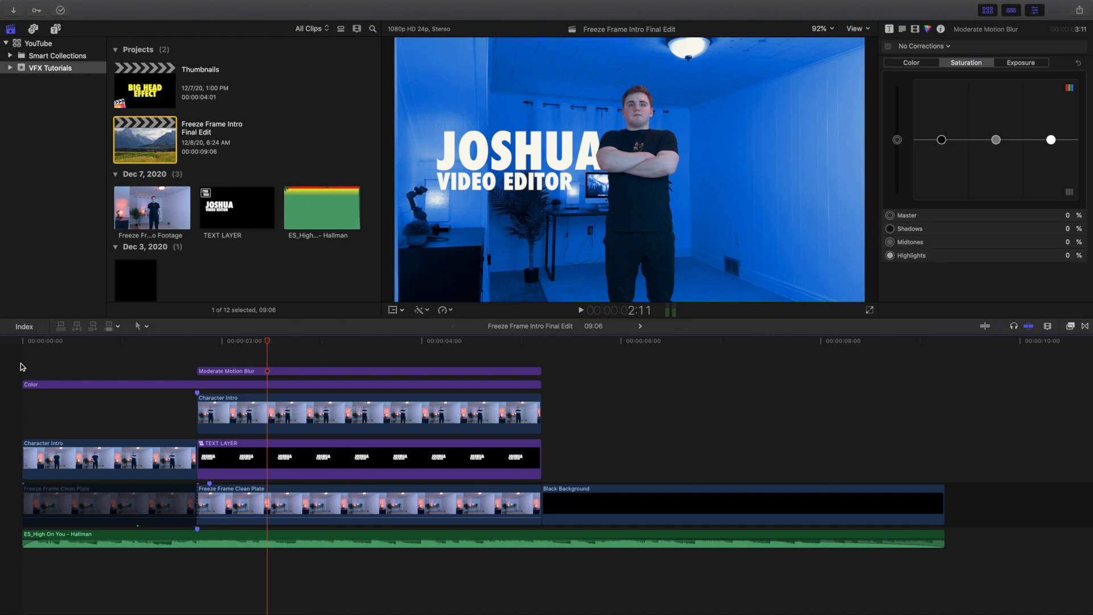
left_click(22, 367)
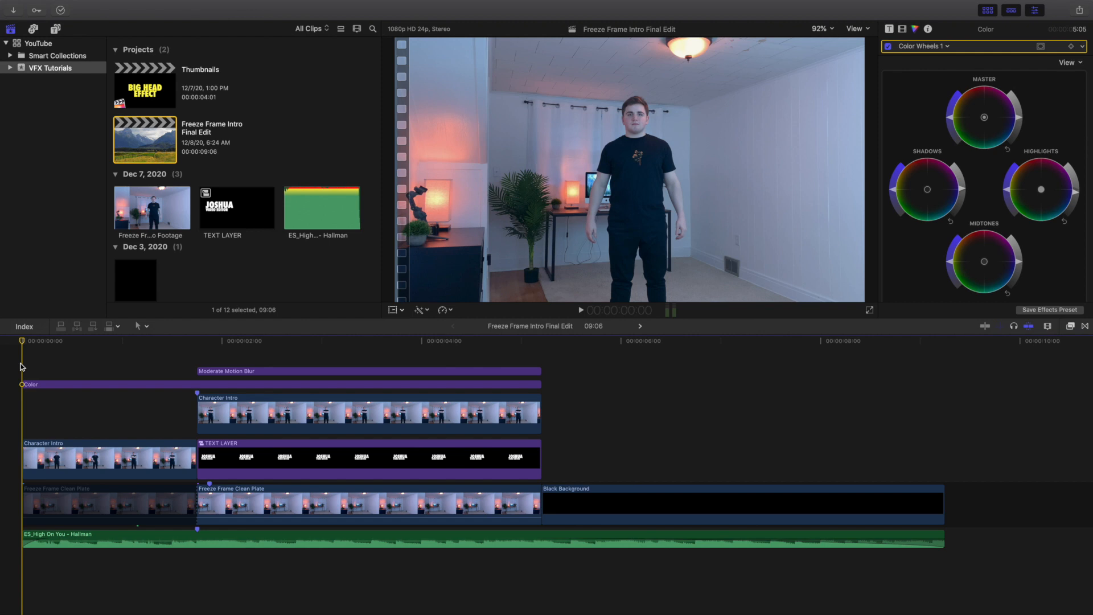
Inspect the disabled Freeze Frame Clean Plate clip with the Hold retiming option, and the music clip beneath it.
left_click(54, 491)
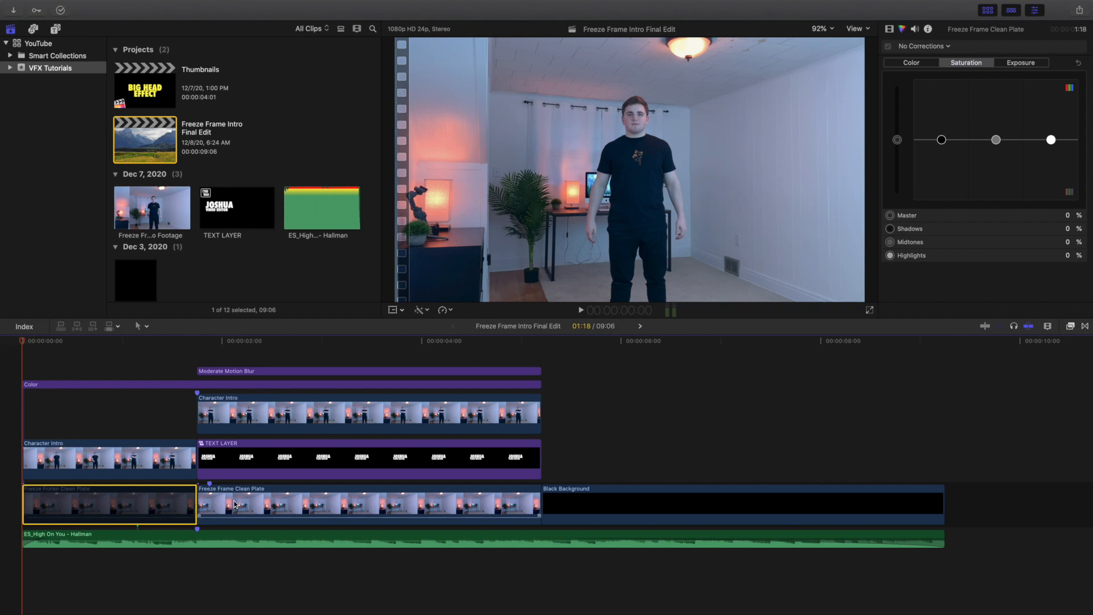
left_click(450, 310)
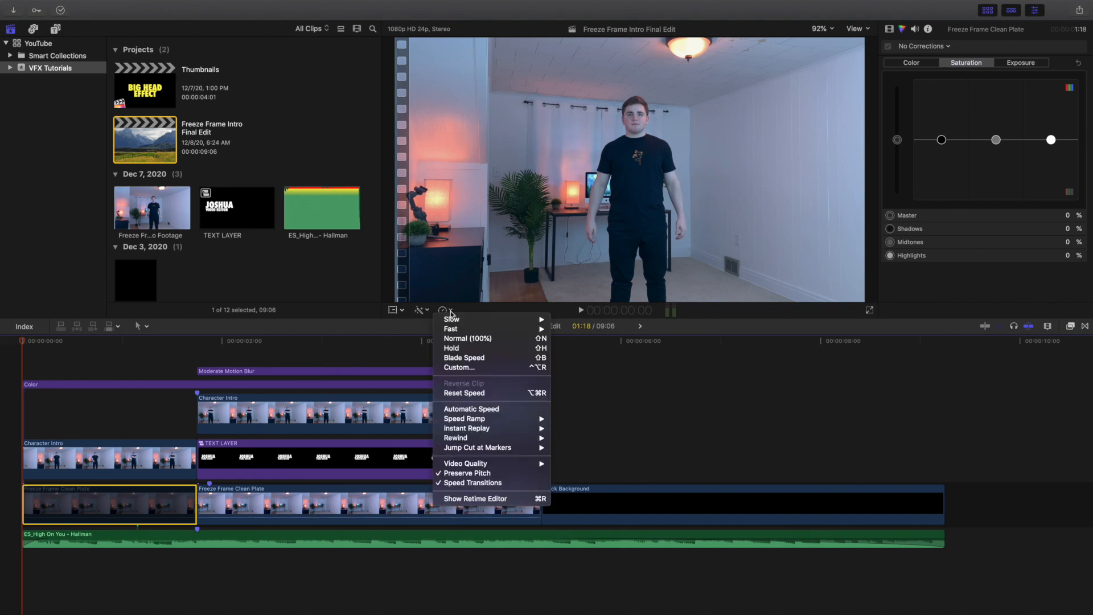
left_click(450, 349)
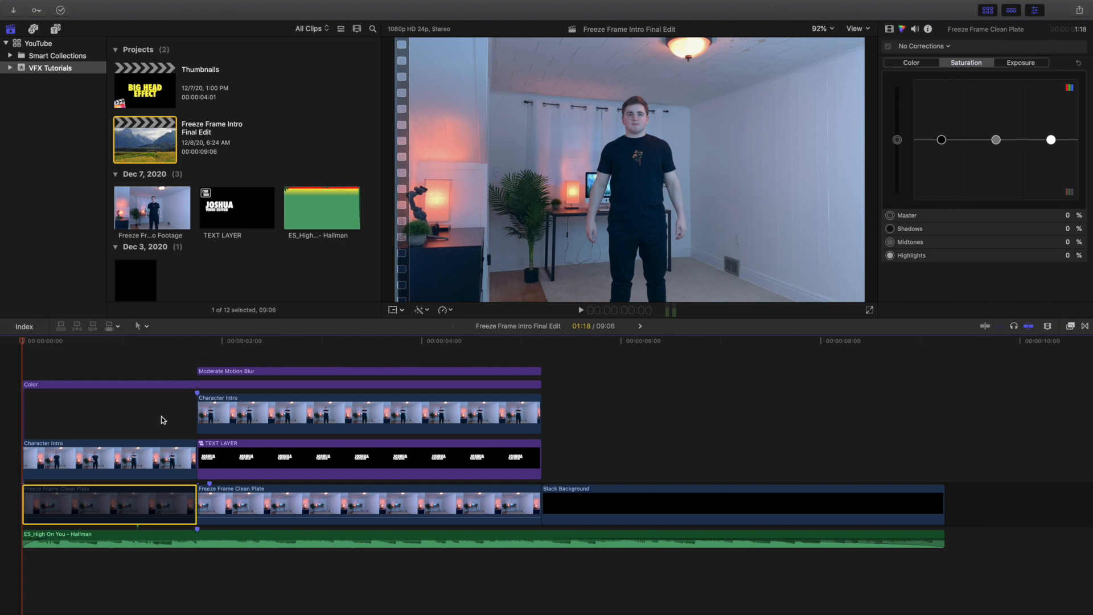
left_click(148, 533)
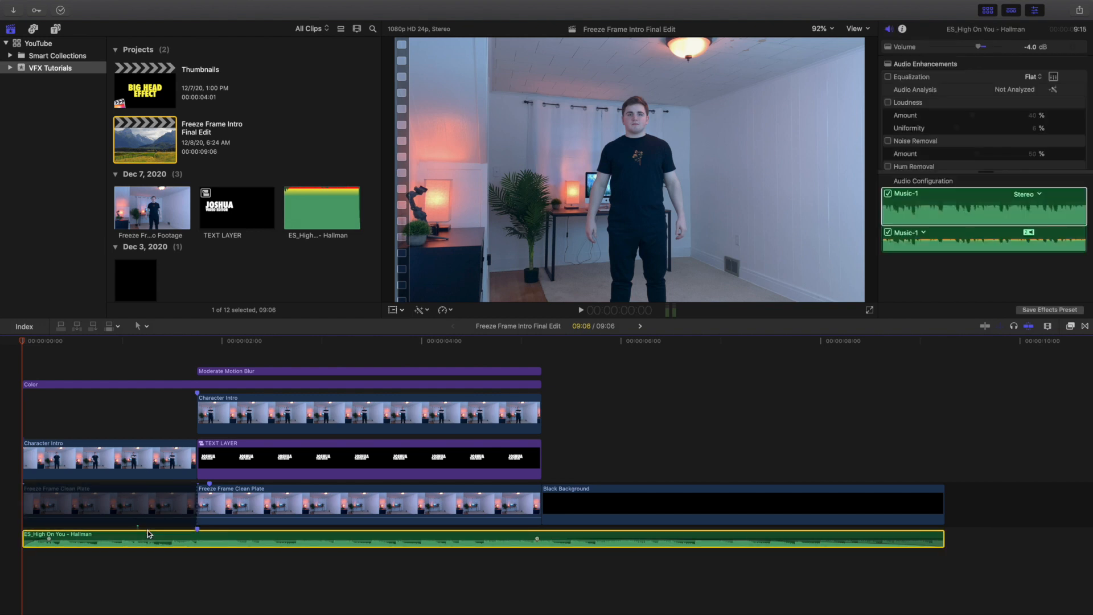
Step frame by frame through the title's entrance from 1:18 with the Moderate Motion Blur layer selected, and return to 1:18.
left_click(194, 354)
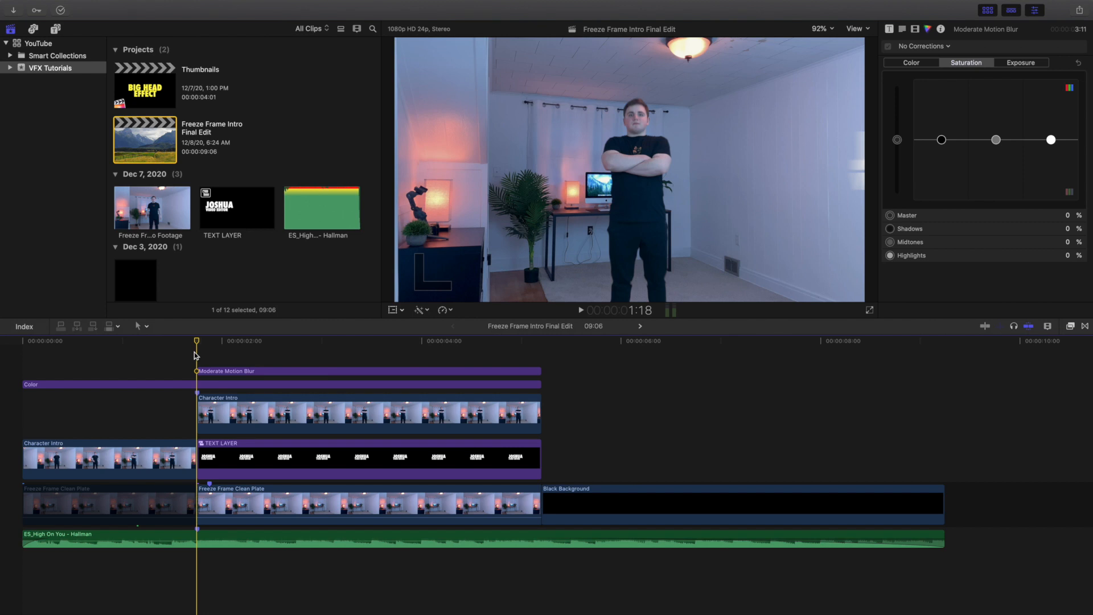
left_click(220, 373)
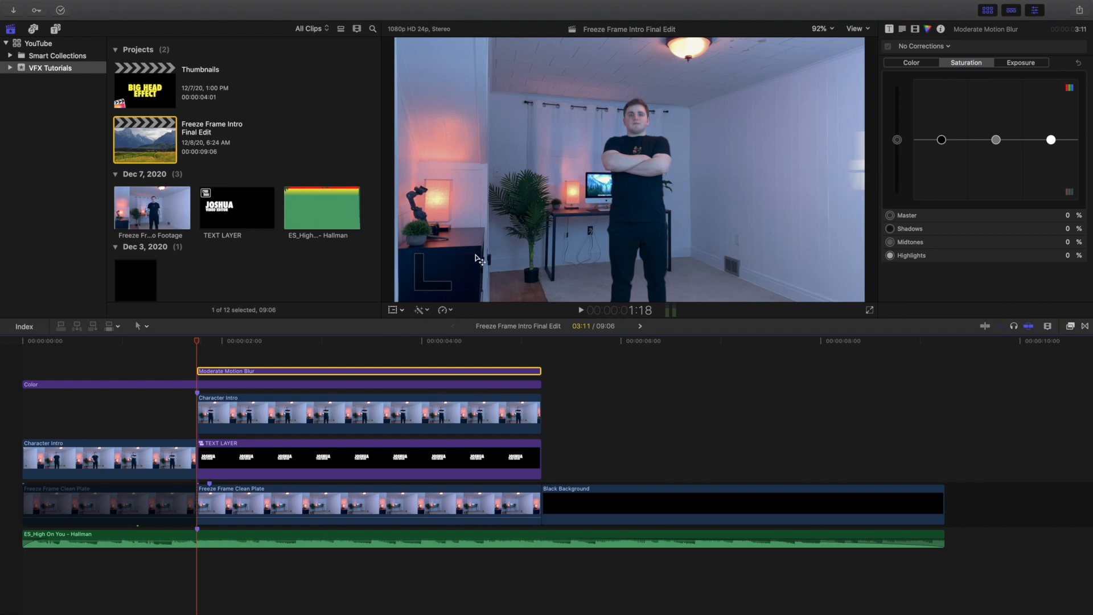
key("Right")
key("Right")
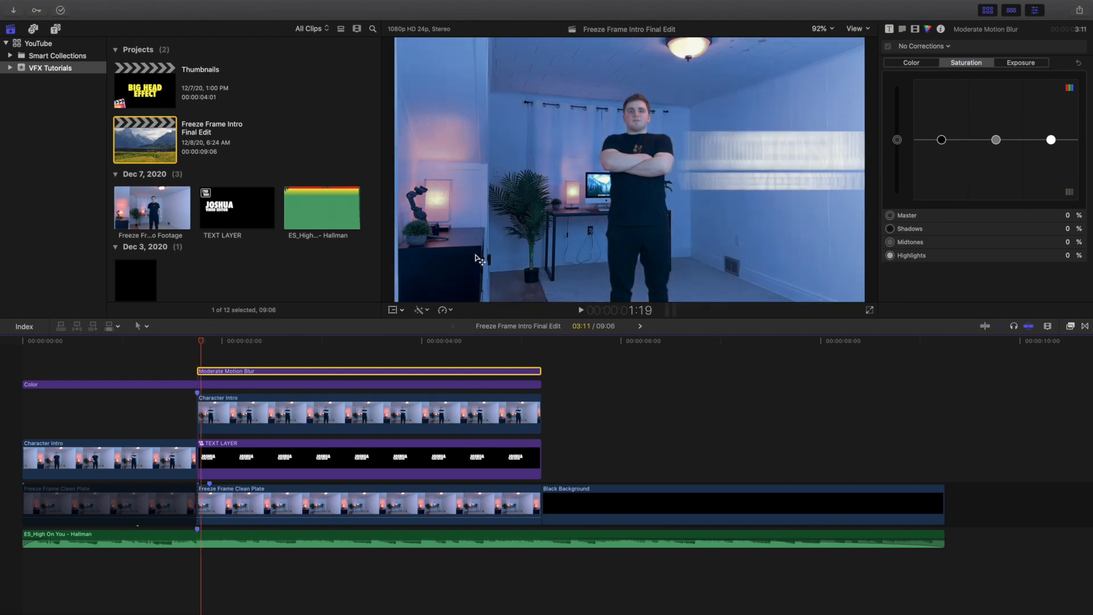
key("Right")
key("Left")
key("Left")
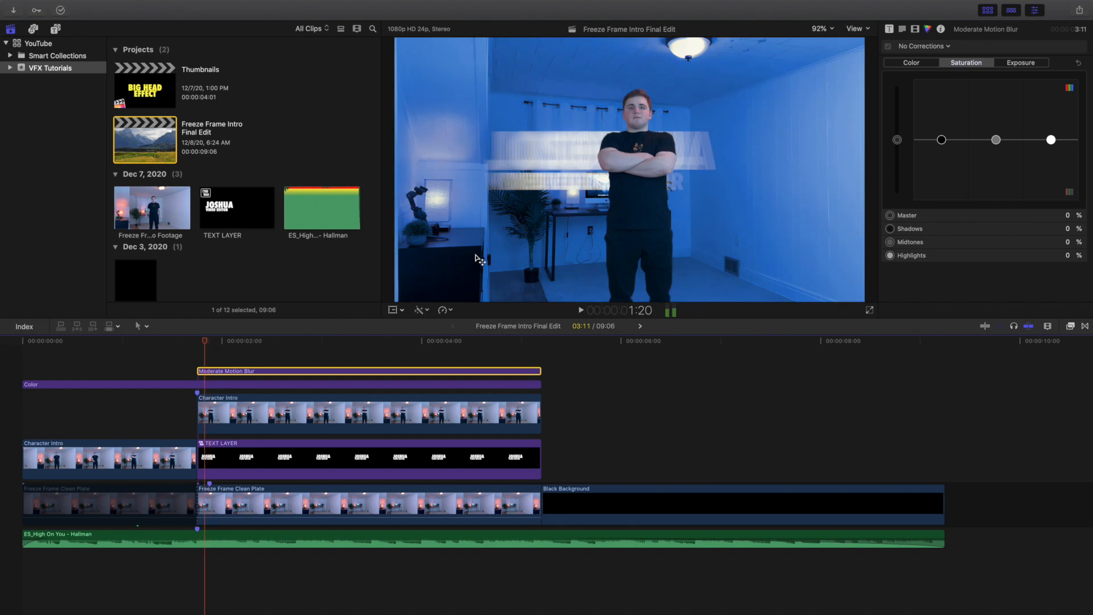
key("Left")
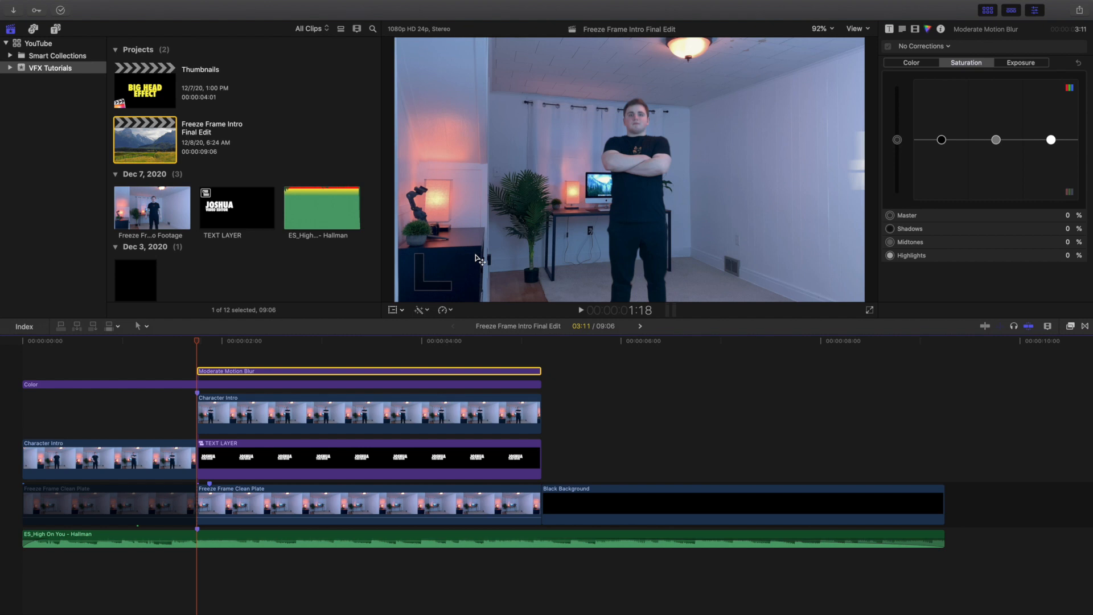
Show the Hold segment on the upper Character Intro clip and review the clip's retiming options.
left_click(312, 384)
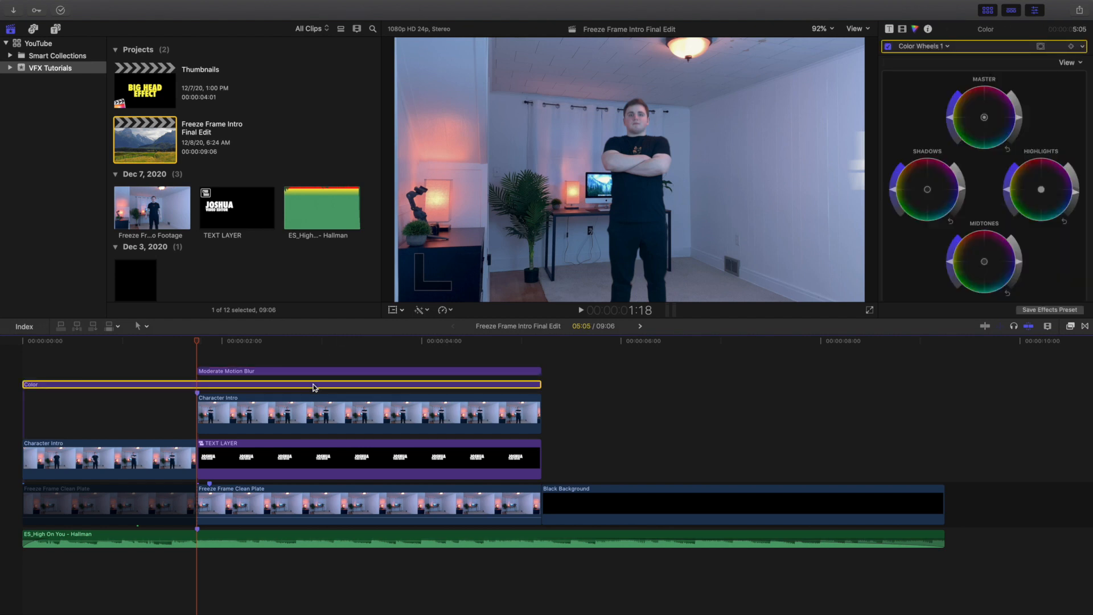
left_click(311, 408)
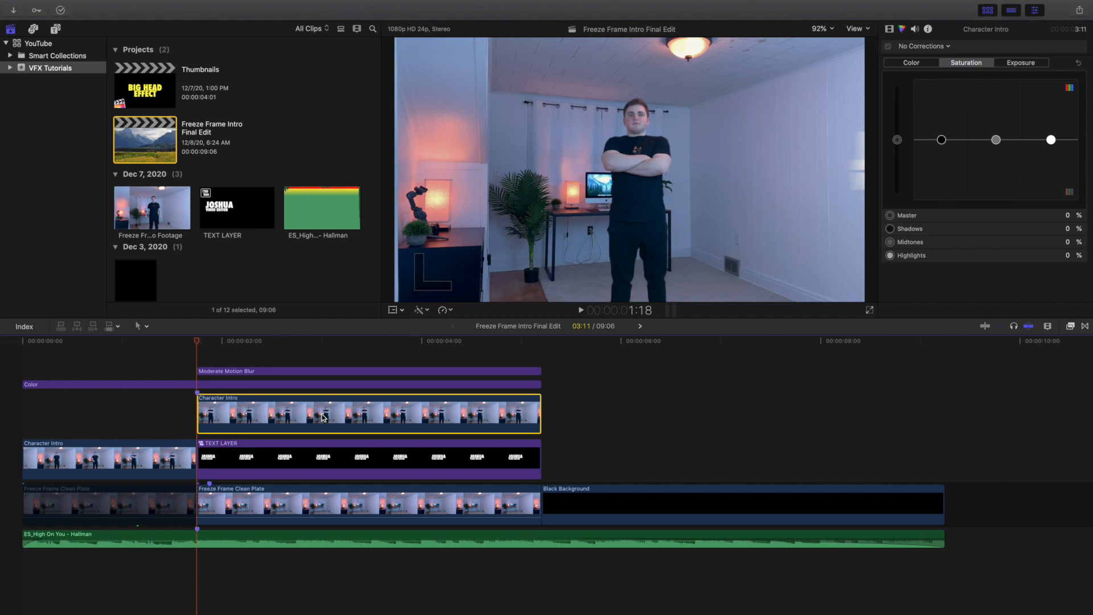
key("shift+h")
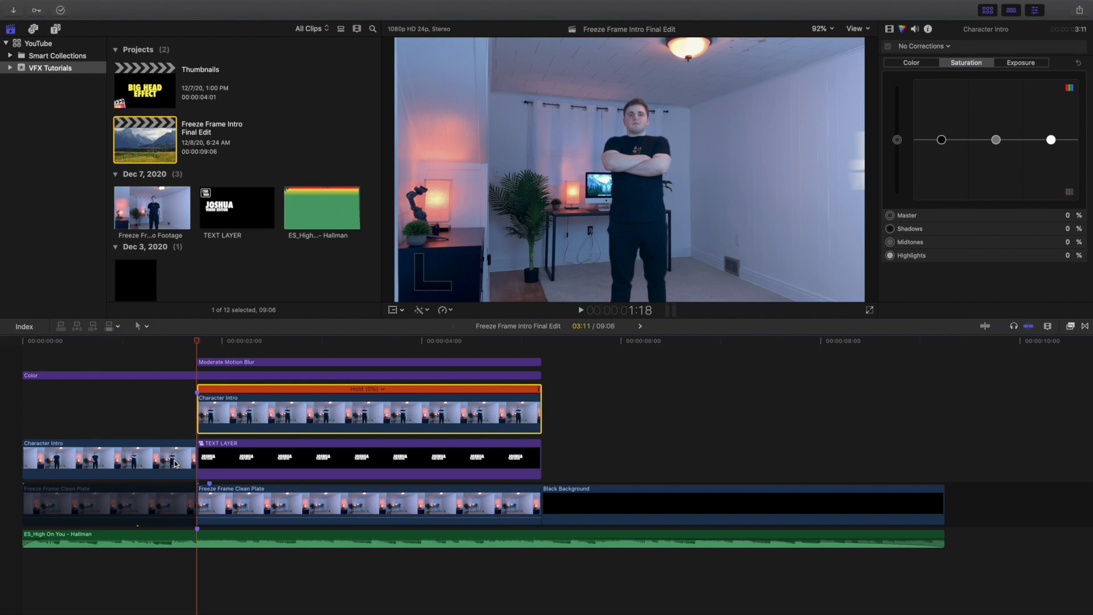
left_click(449, 311)
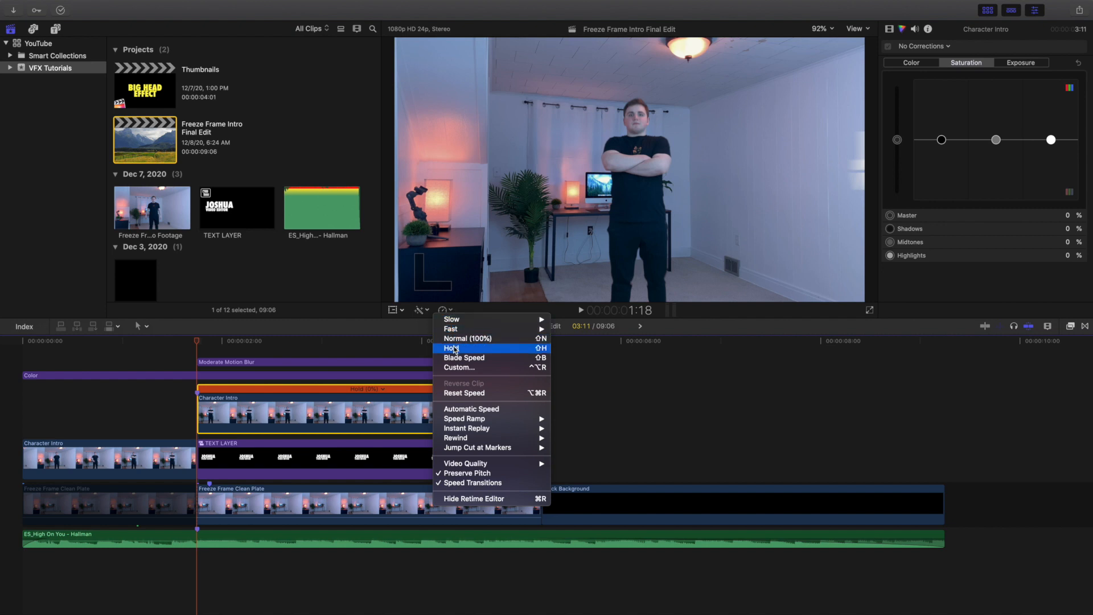
left_click(412, 325)
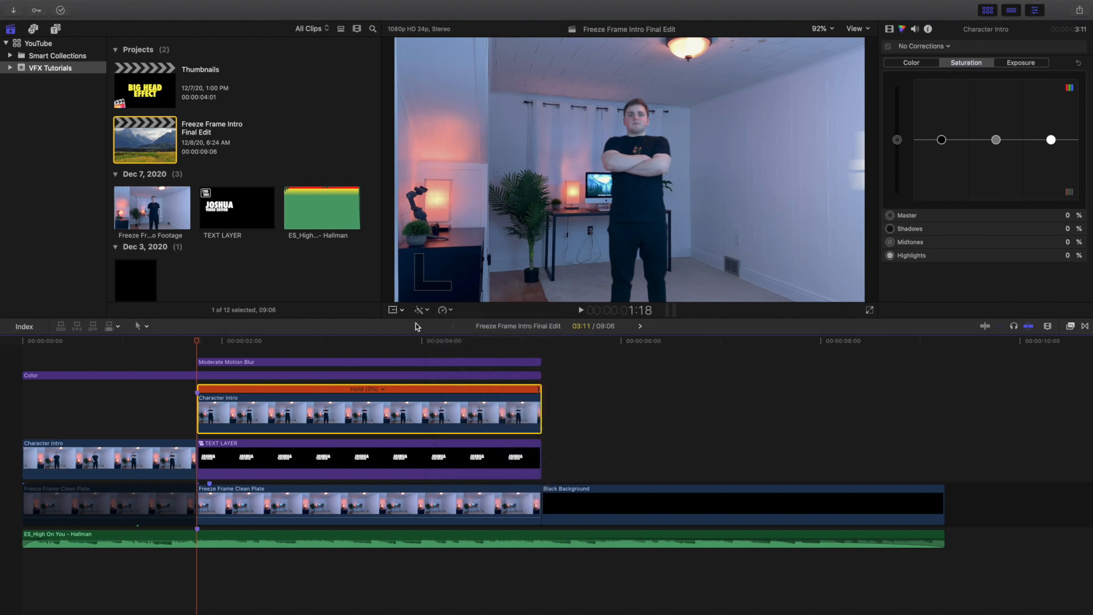
Inspect the Draw Mask around the person on the upper Character Intro clip and find that effect in the Masks category.
left_click(889, 31)
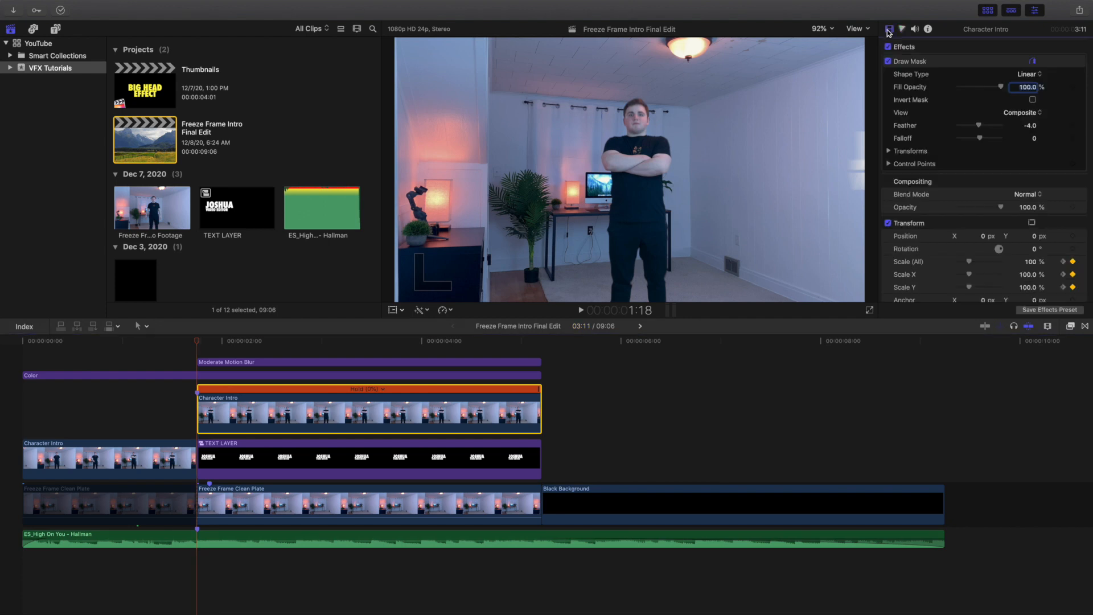
left_click(914, 65)
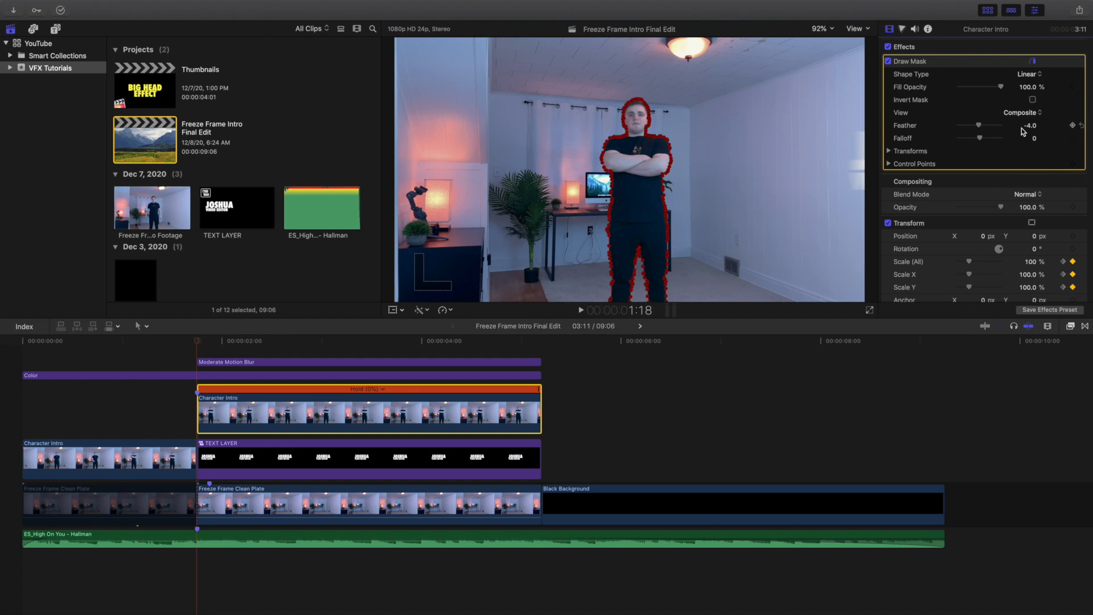
left_click(1070, 327)
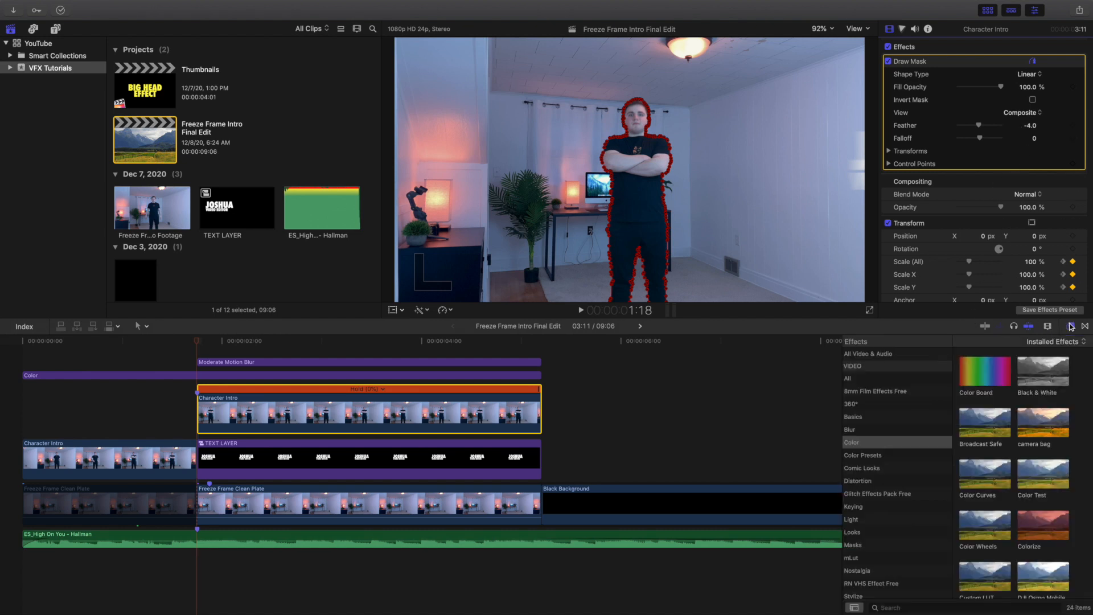
left_click(866, 546)
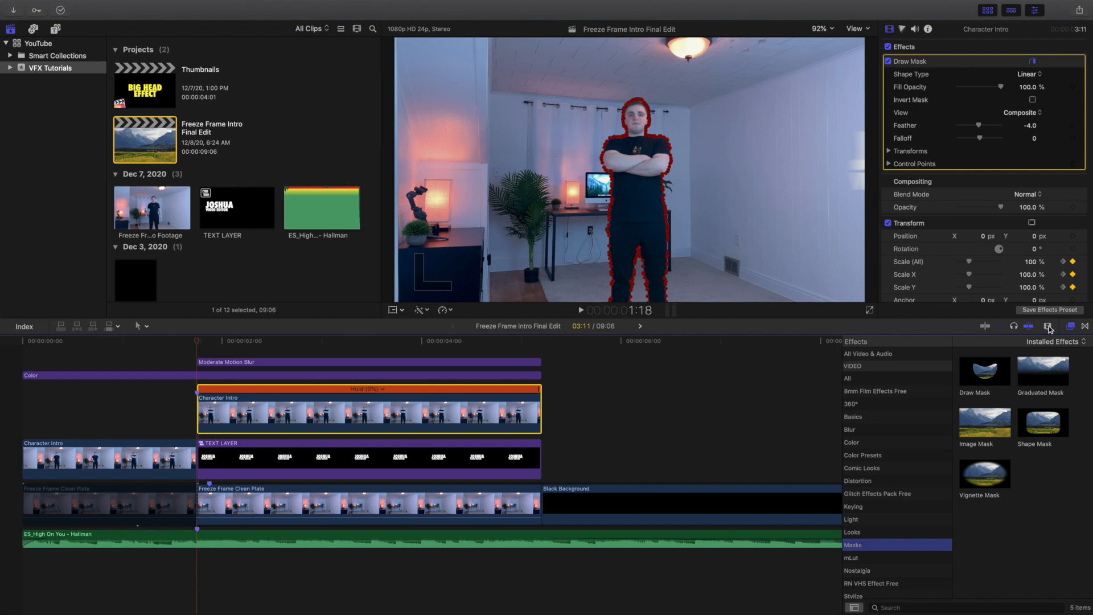
left_click(1070, 327)
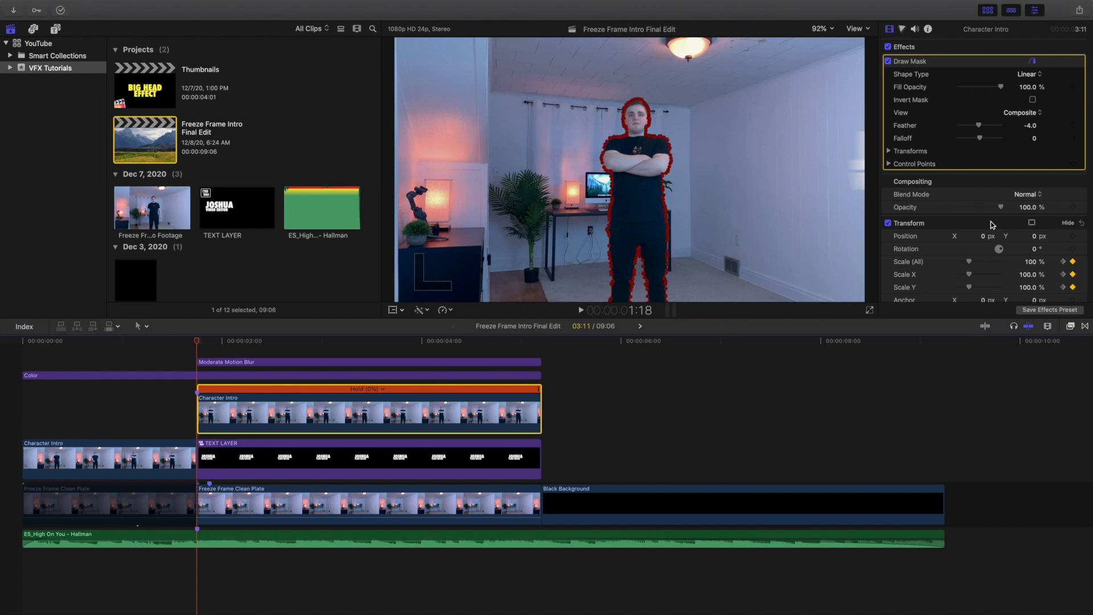
Step forward from 1:18 to 2:00 to examine the Scale keyframes on the masked Character Intro clip.
key("Right")
key("Right")
key("Right")
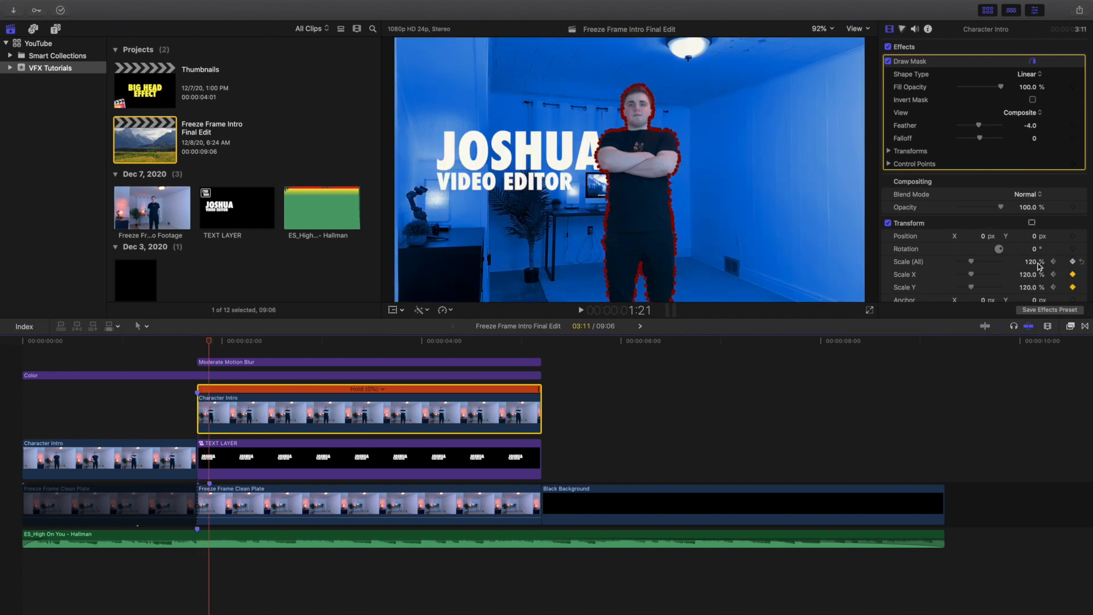
key("Right")
key("Right")
key("Right")
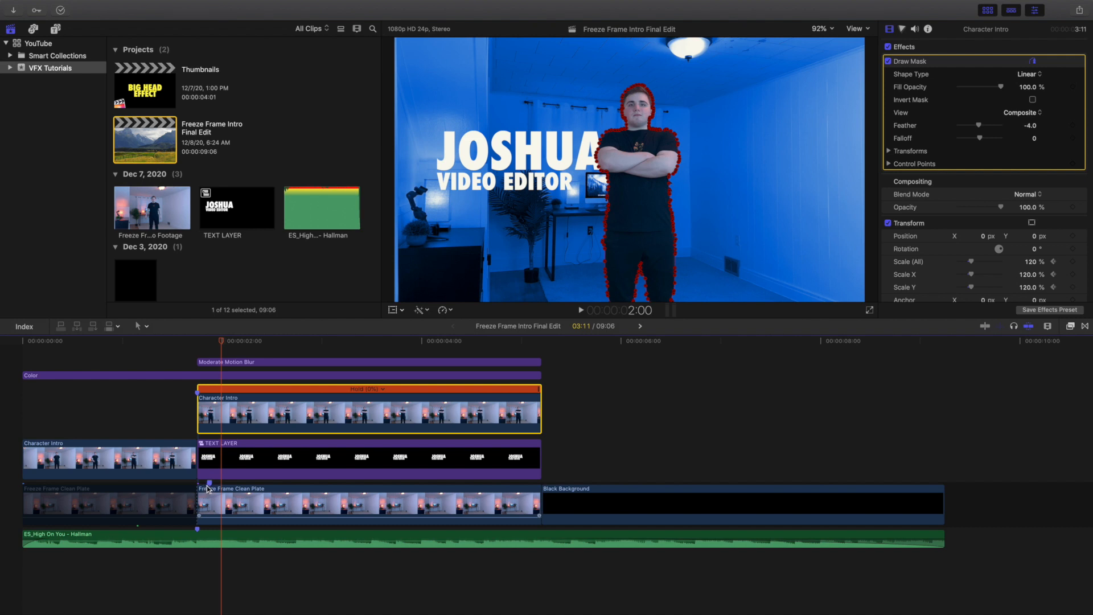
Check the frame at 1:21, return the playhead to 1:18 and reselect the upper Character Intro clip.
left_click(209, 361)
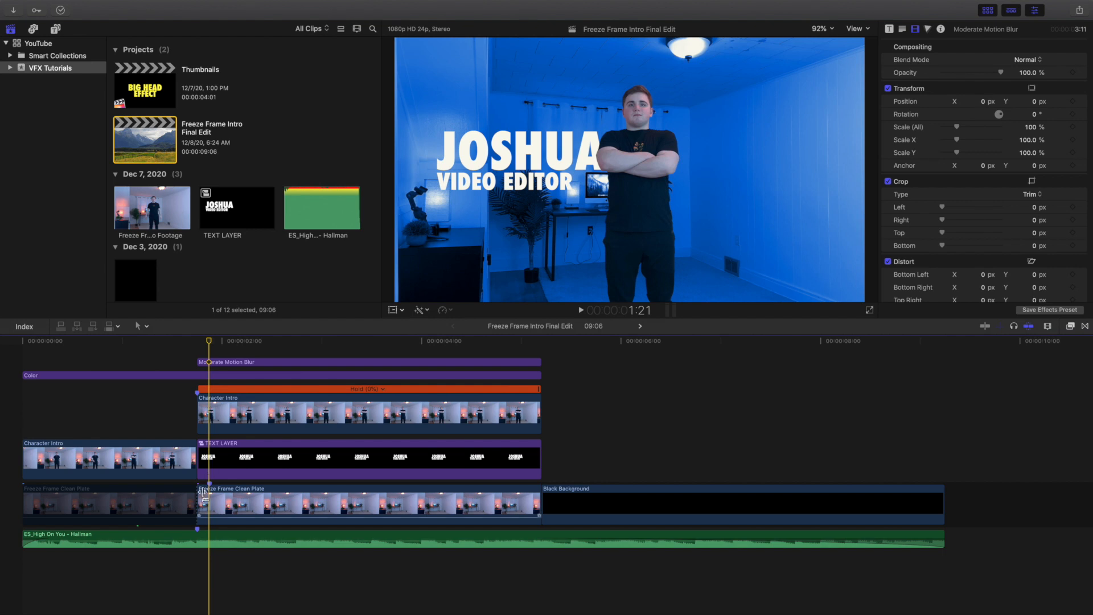
left_click(196, 345)
left_click(212, 397)
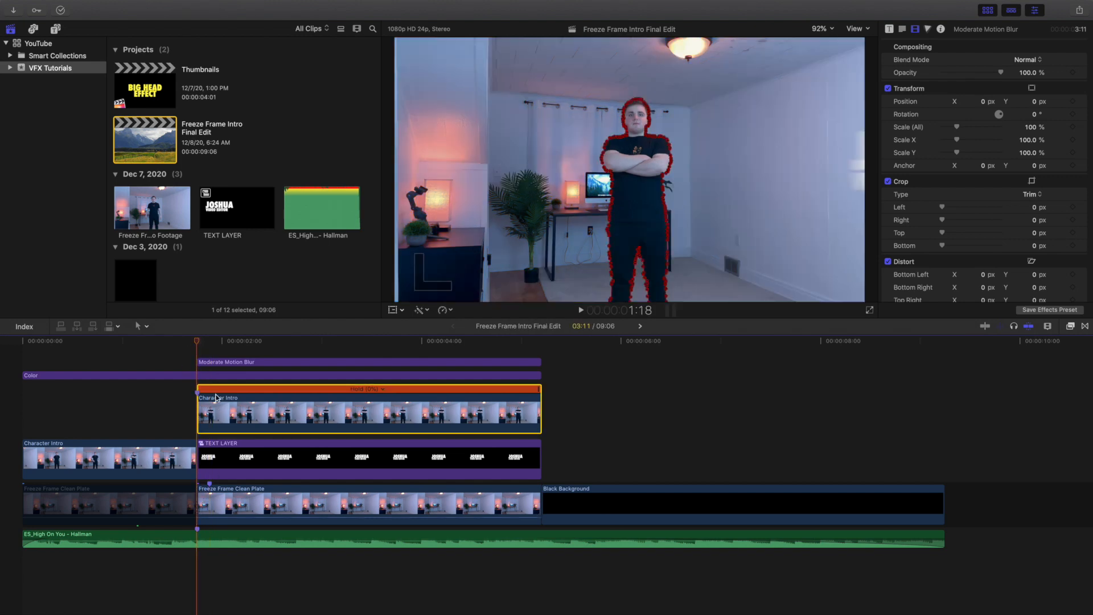
left_click(219, 389)
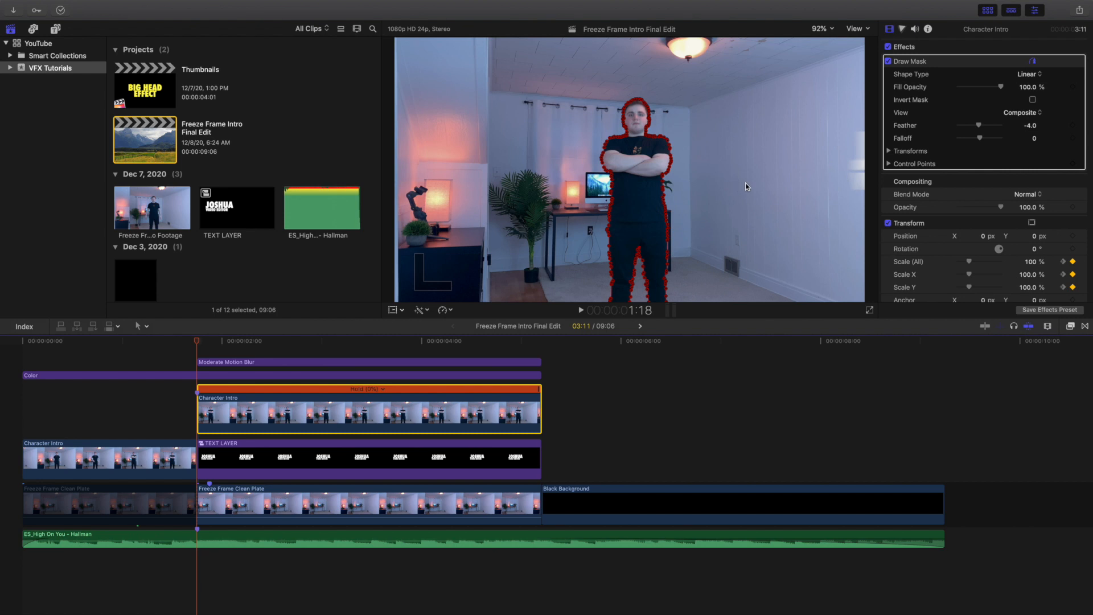
Step forward three frames from 1:18 to 1:21 to examine the Scale keyframes on the upper Character Intro clip.
scroll(922, 219, "down", 2)
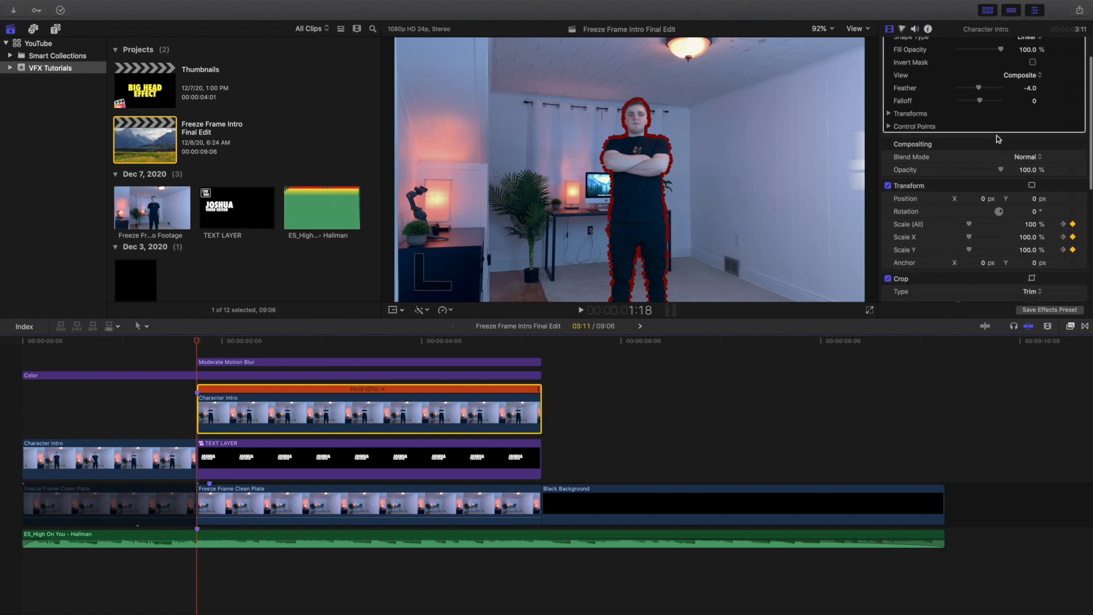
key("Right")
key("Right")
key("Right")
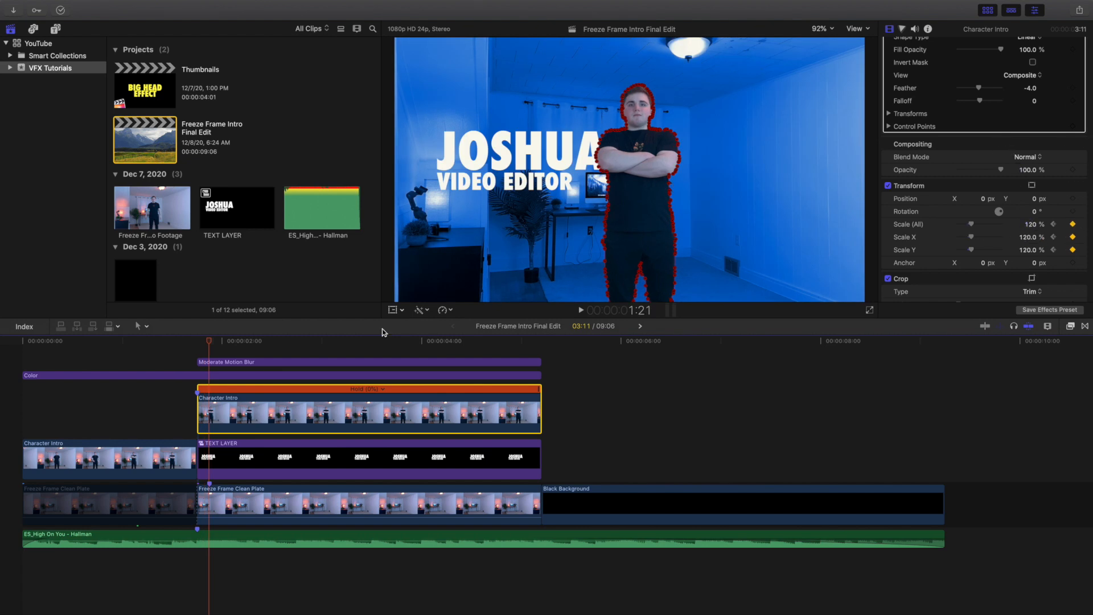
Open the TEXT LAYER compound clip to view its two Basic Title layers and return to the Freeze Frame Intro Final Edit project.
left_click(239, 453)
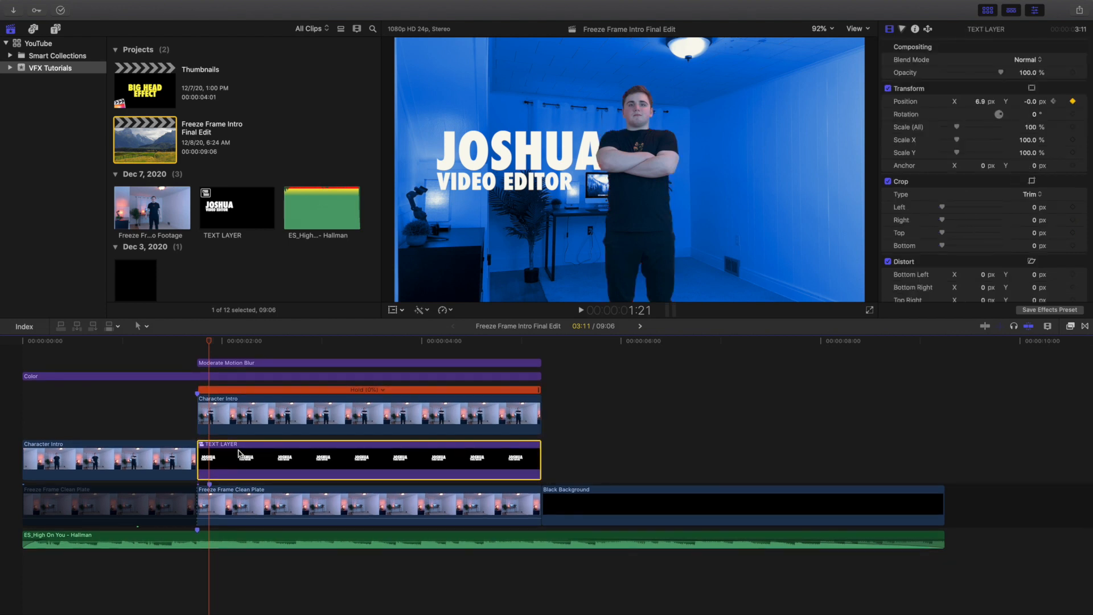
double_click(239, 453)
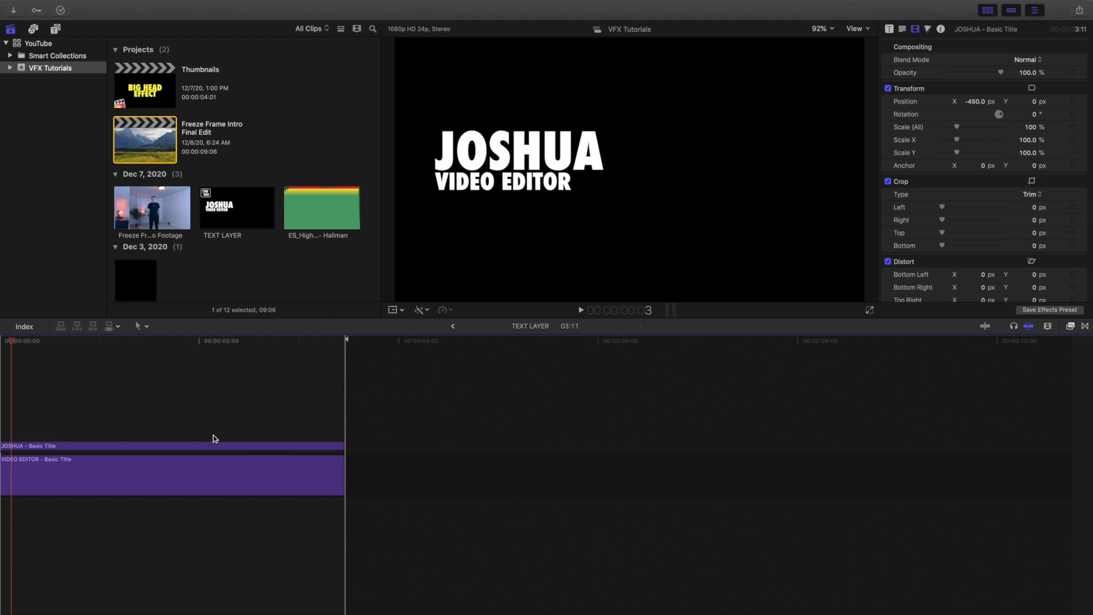
left_click(452, 326)
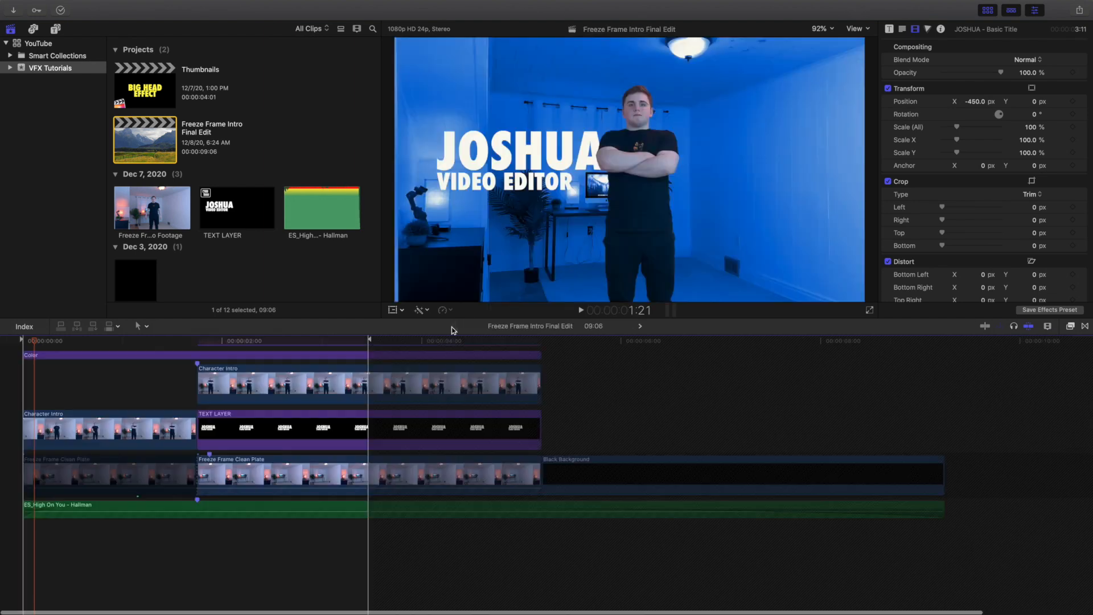
scroll(340, 405, "up", 2)
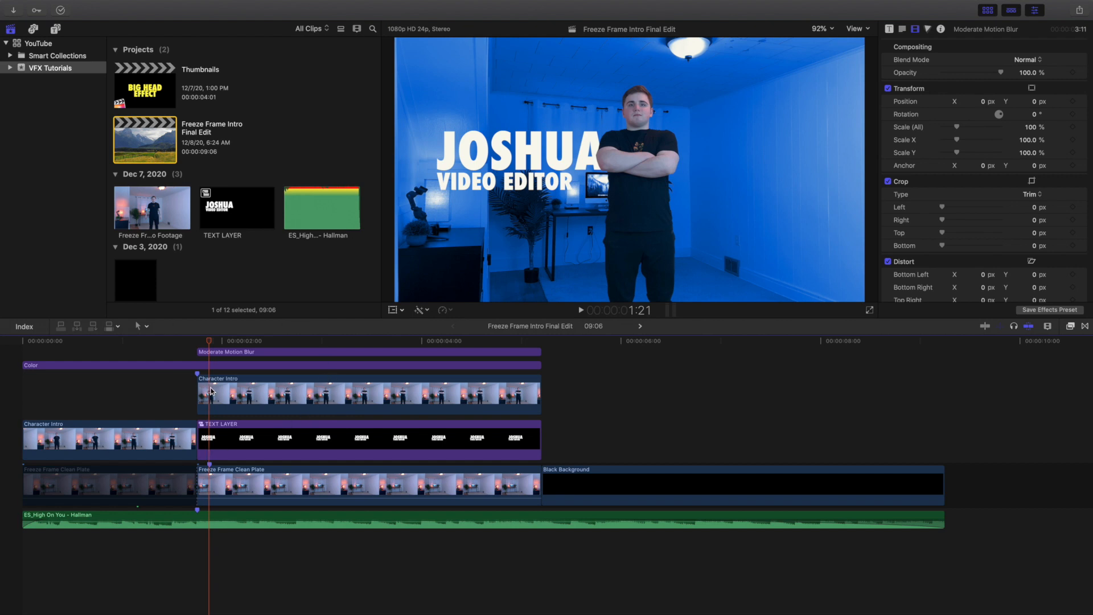
Examine the Position keyframes on the TEXT LAYER clip frame by frame from 1:18 to 1:21.
scroll(210, 392, "up", 4)
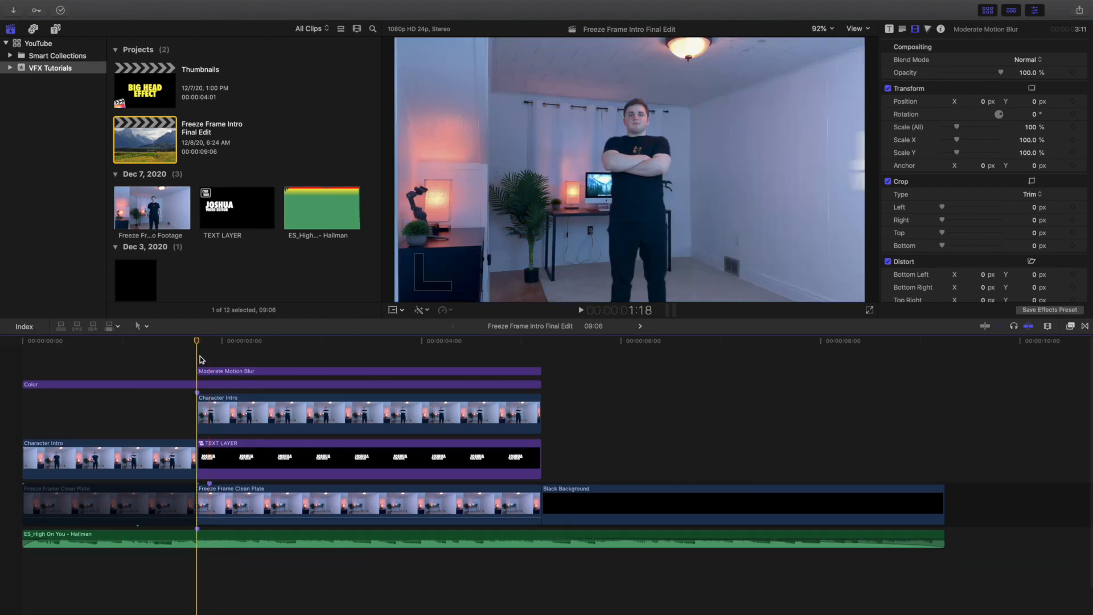
left_click(230, 458)
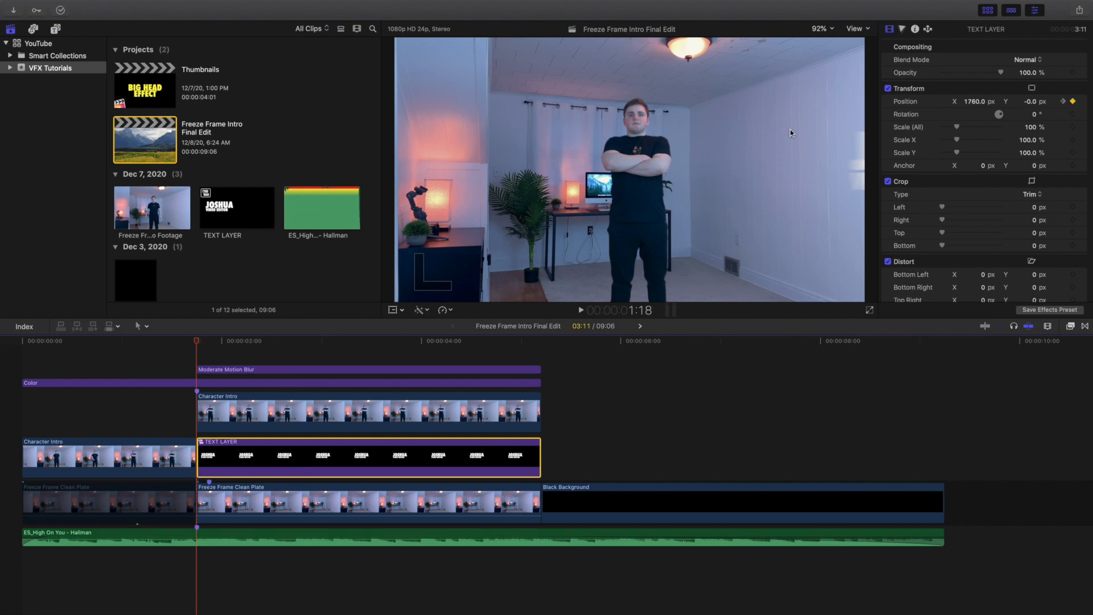
key("Right")
key("Right")
key("Right")
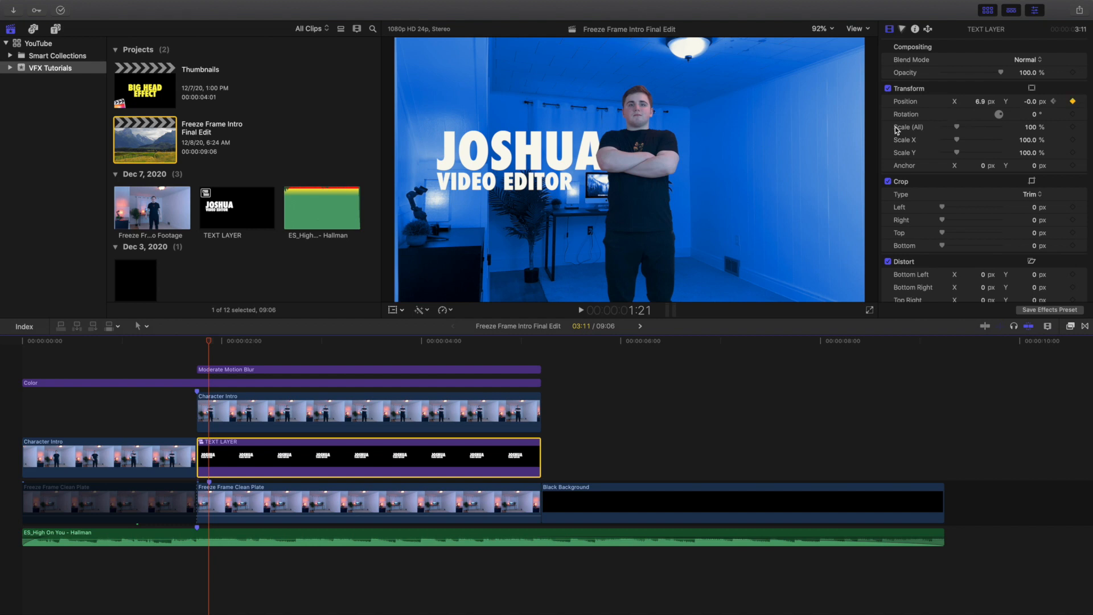
Return the playhead to 1:18 and inspect the Tint effect on the Freeze Frame Clean Plate clip.
left_click(199, 369)
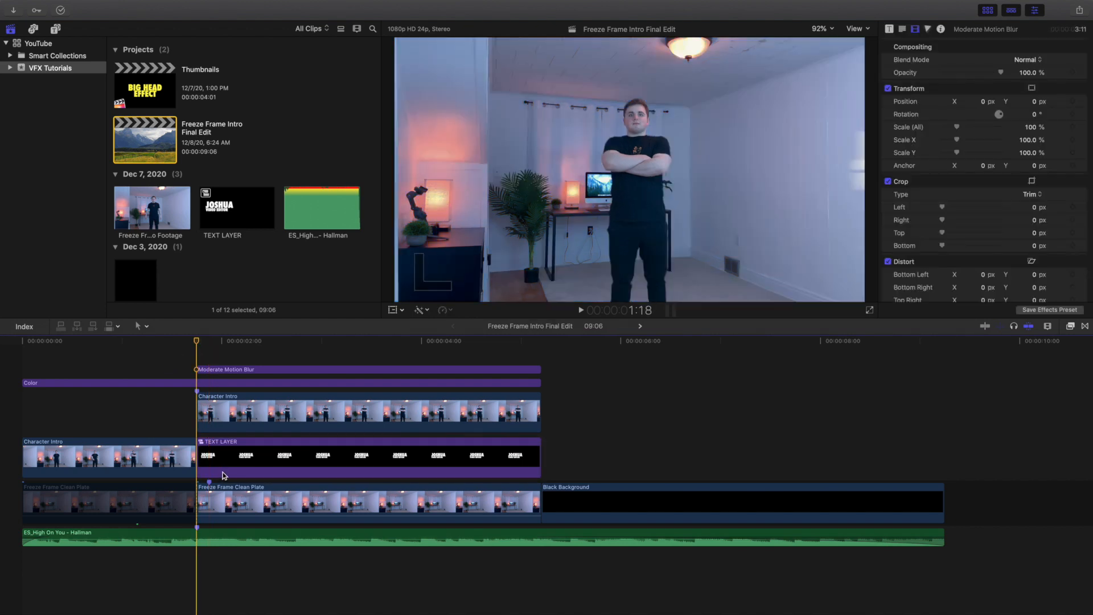
left_click(226, 493)
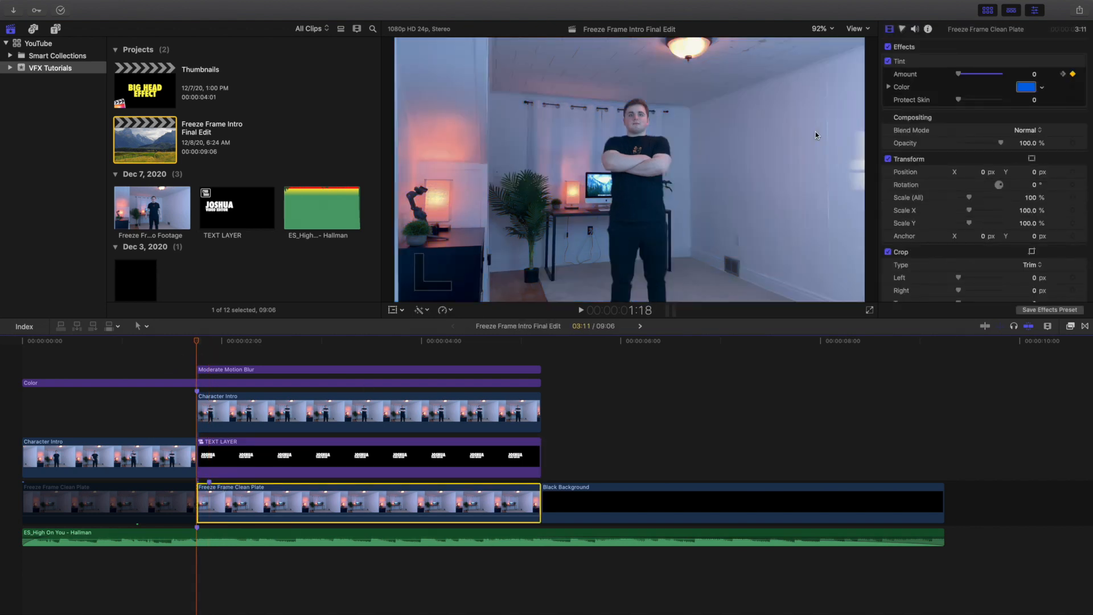
left_click(916, 68)
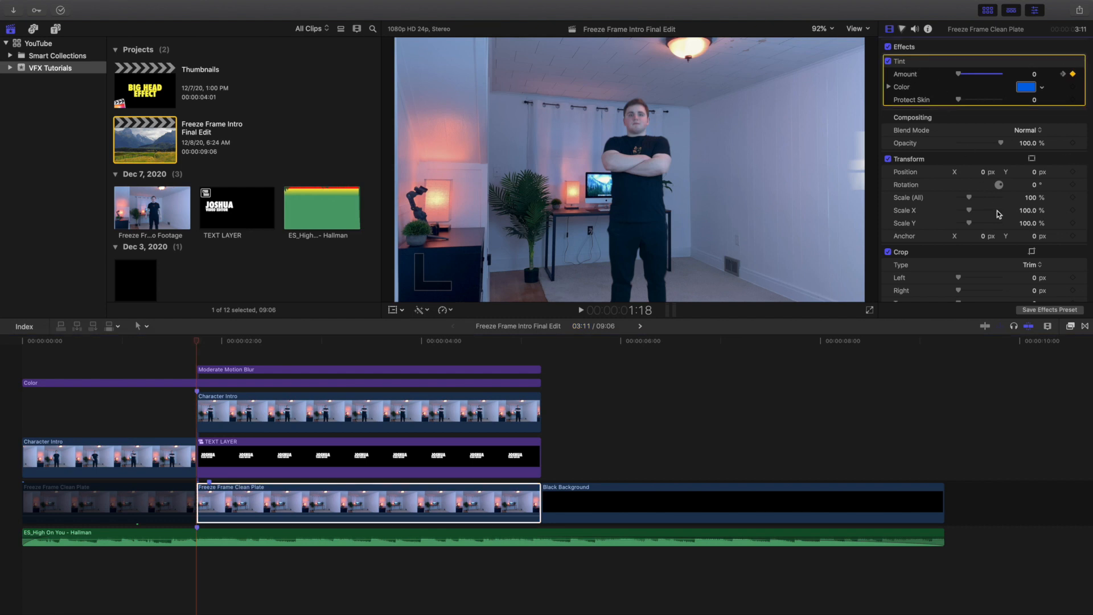
Search all video effects for "tint" to locate the Tint effect, clear the search and close the effects library.
left_click(1070, 325)
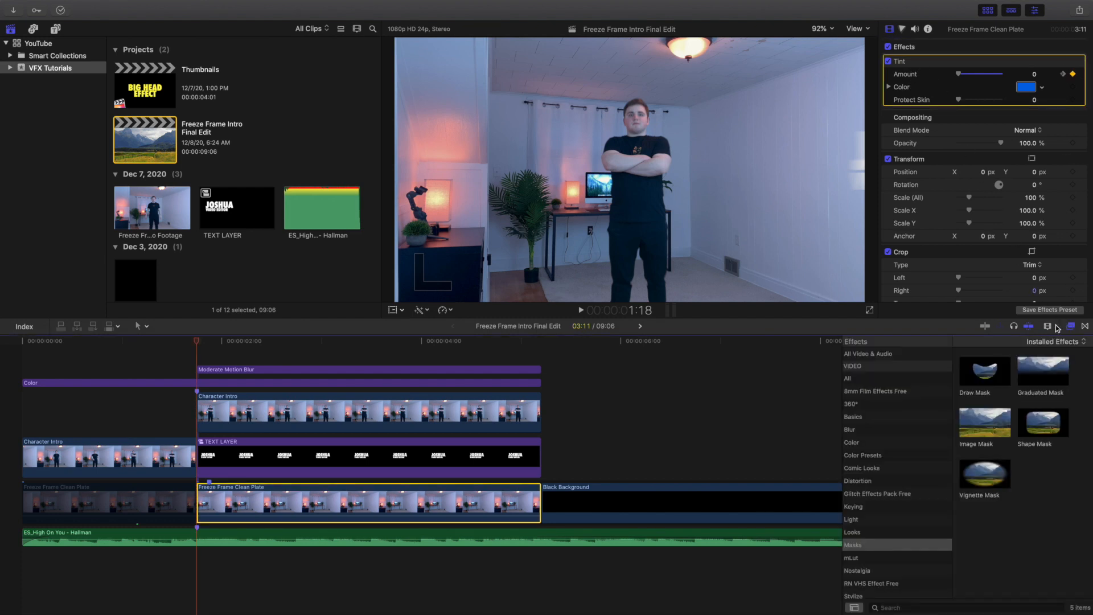
left_click(867, 378)
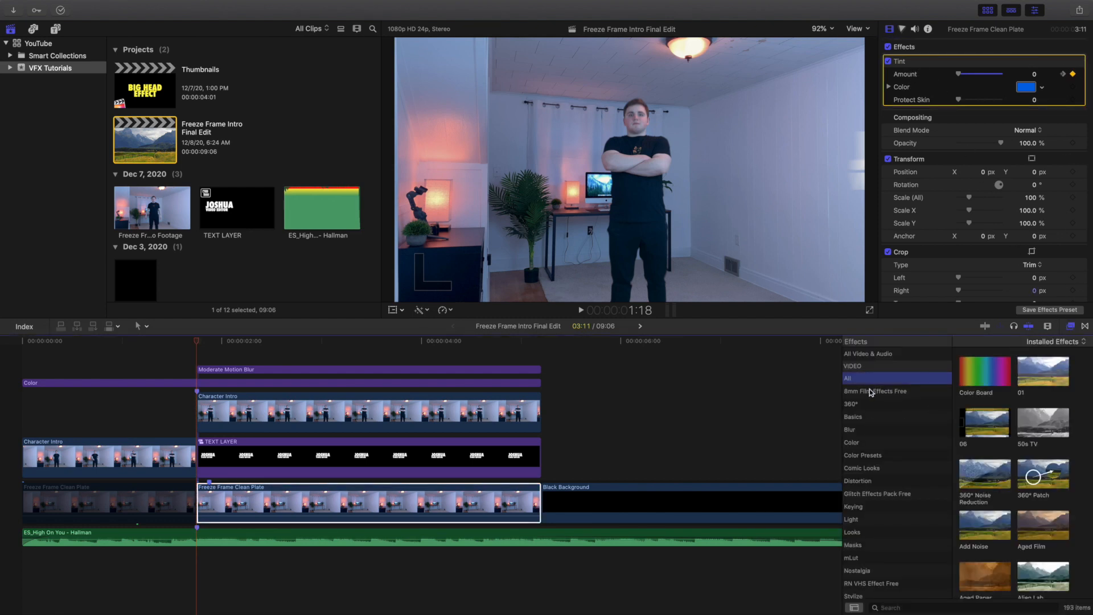
left_click(891, 607)
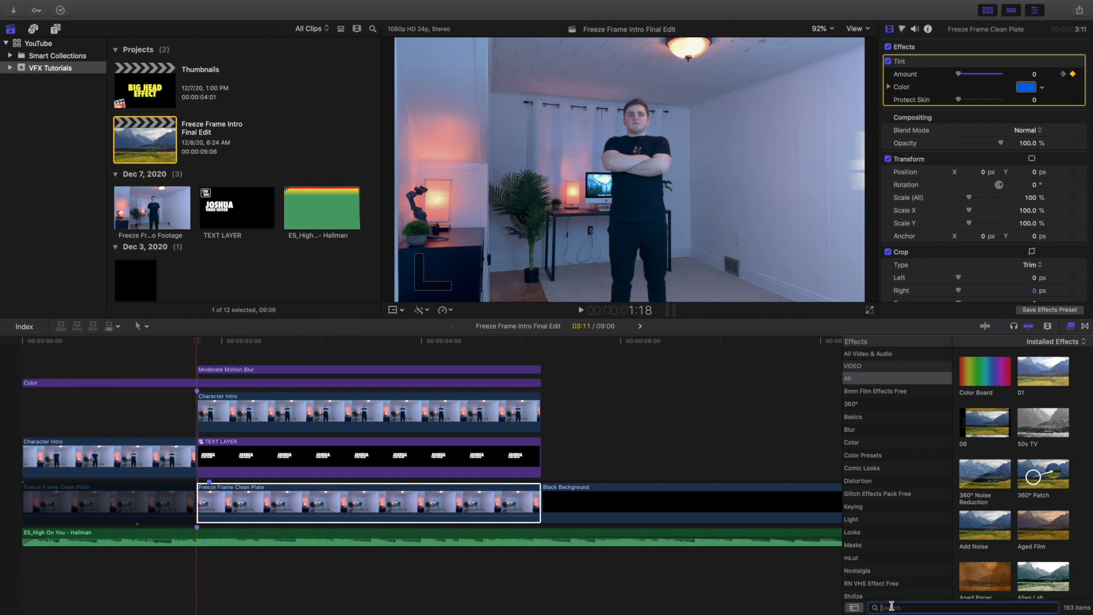
type("tint")
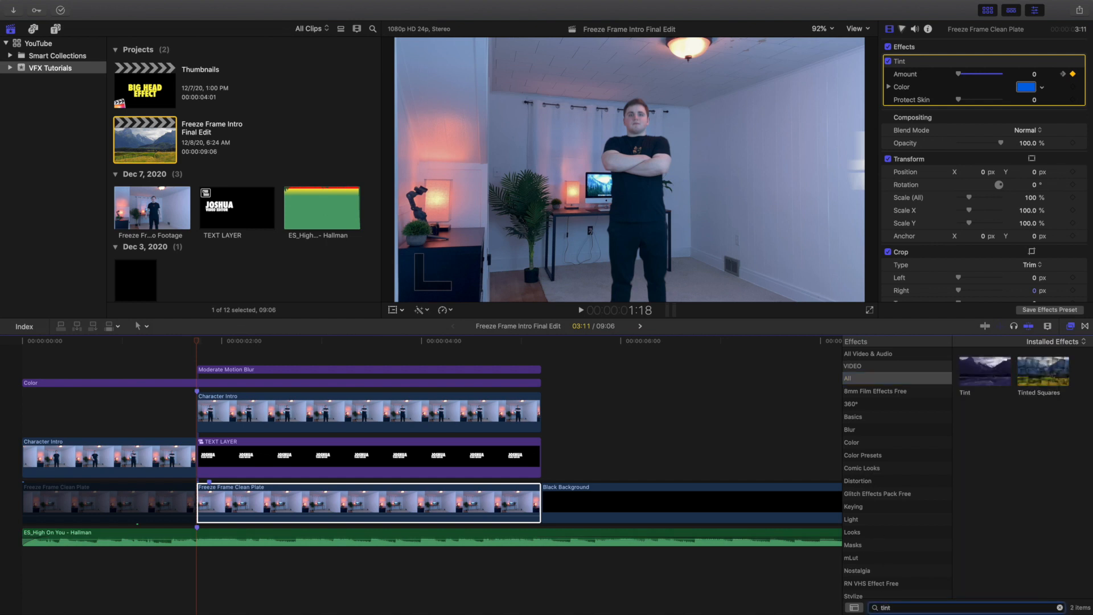
left_click(1059, 607)
left_click(1070, 326)
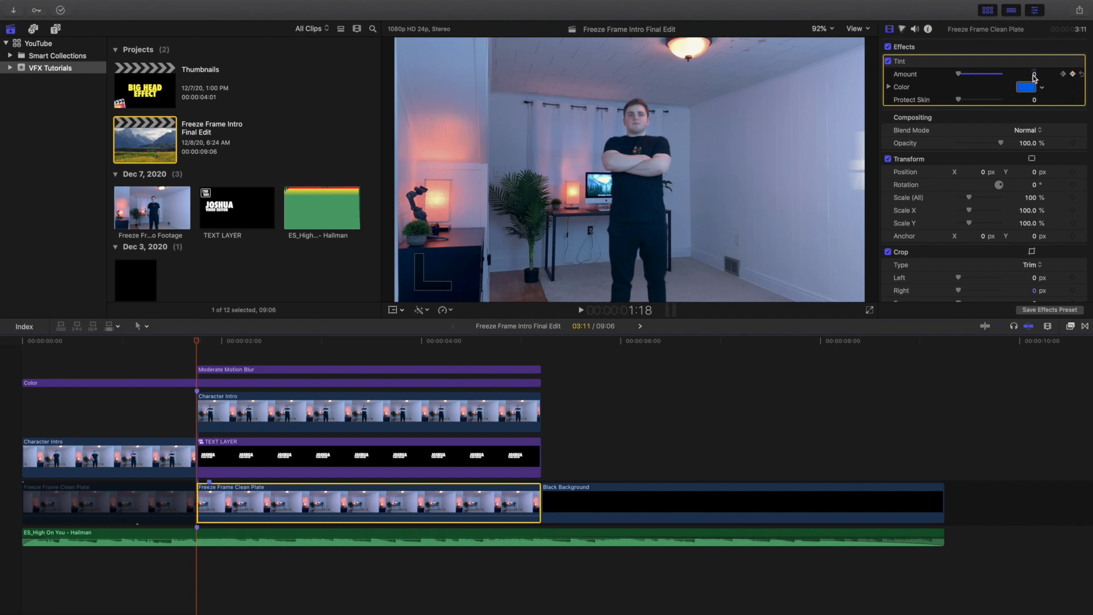
Examine the Tint Amount keyframes on the Freeze Frame Clean Plate clip from 1:18 to 1:21.
left_click(1072, 74)
key("Right")
key("Right")
key("Right")
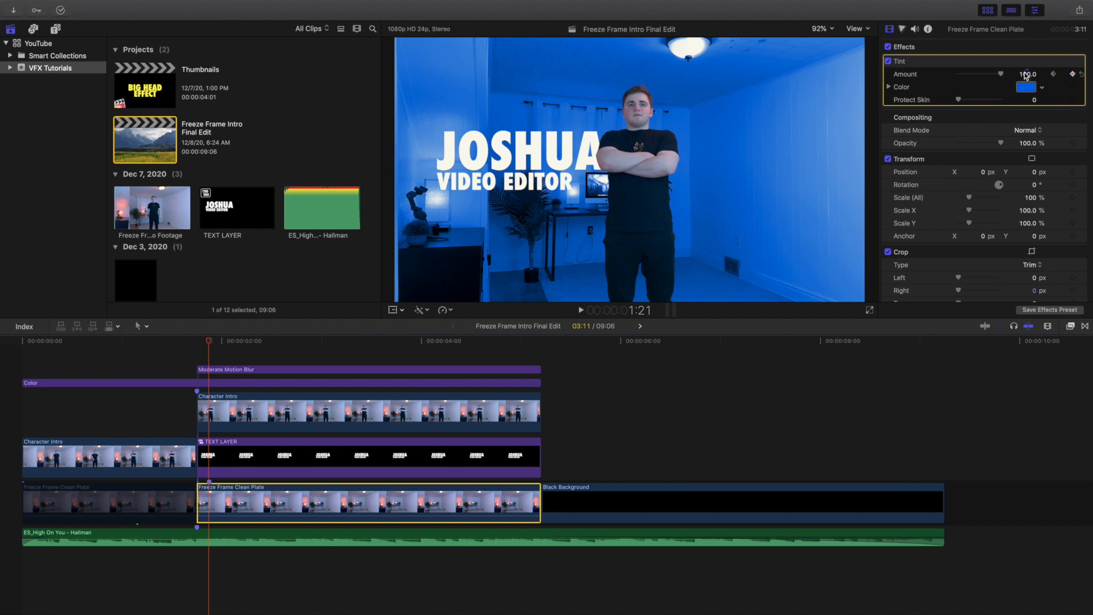
Compare the upper Character Intro clip's mask and Scale keyframes at 1:18 and 1:21.
left_click(199, 357)
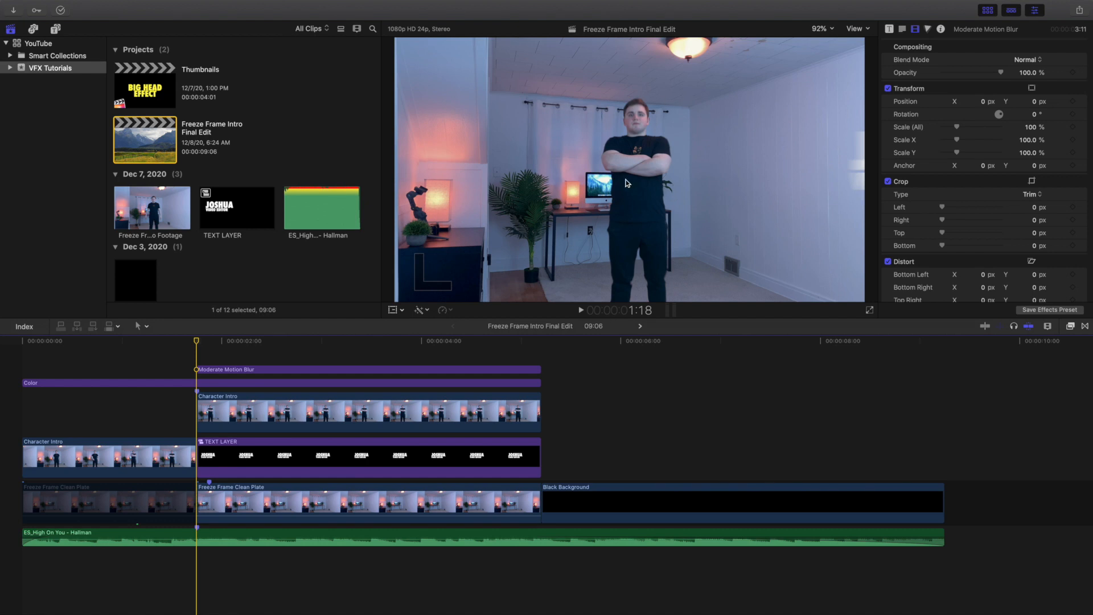
left_click(358, 414)
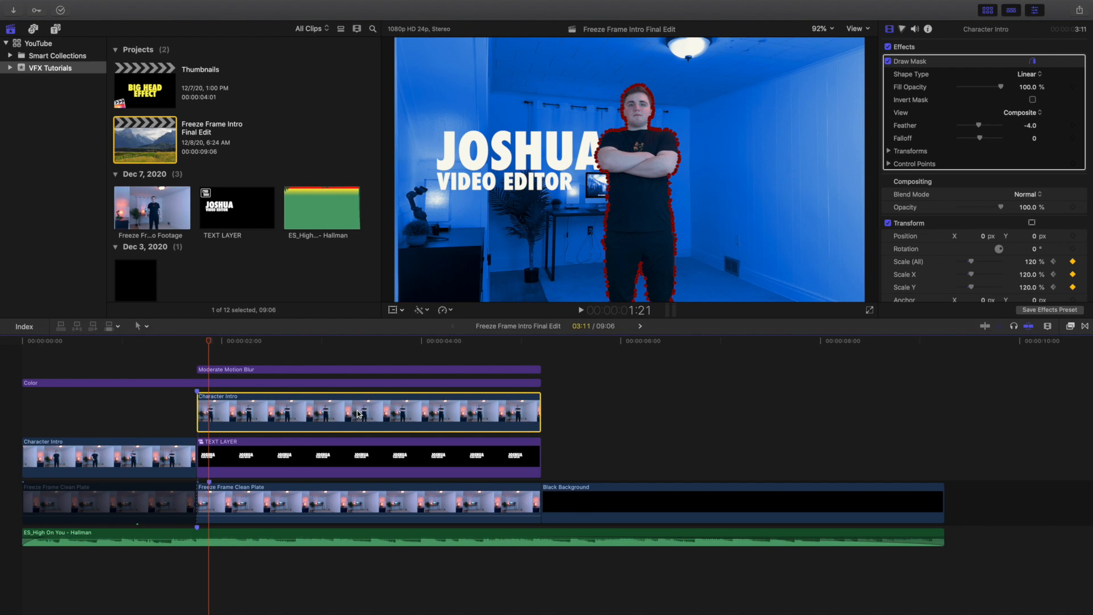
key("Left")
key("Left")
key("Left")
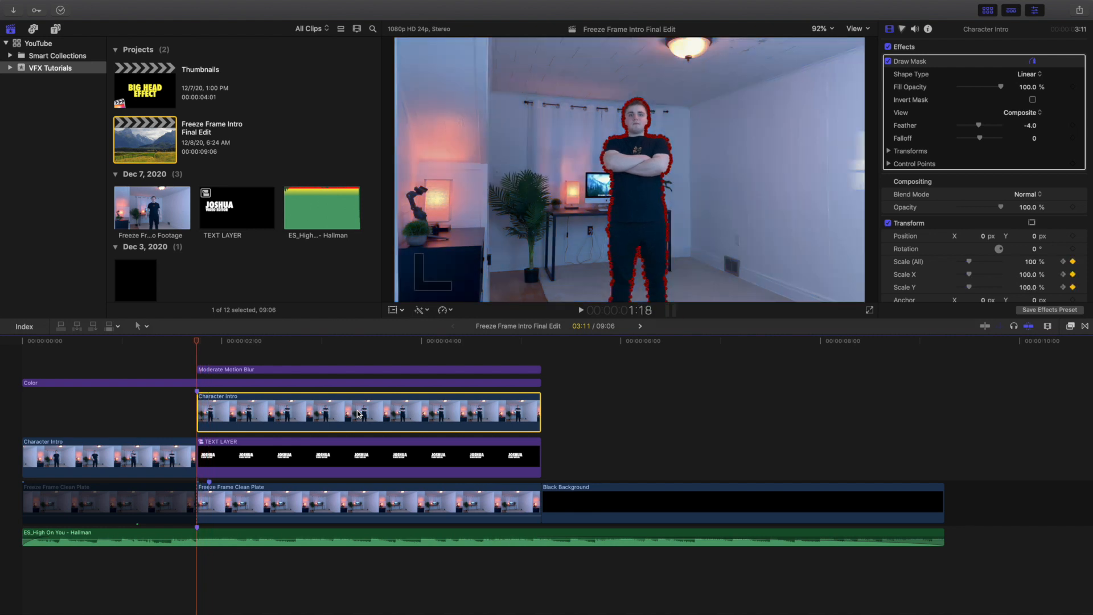
key("Right")
key("Right")
key("Right")
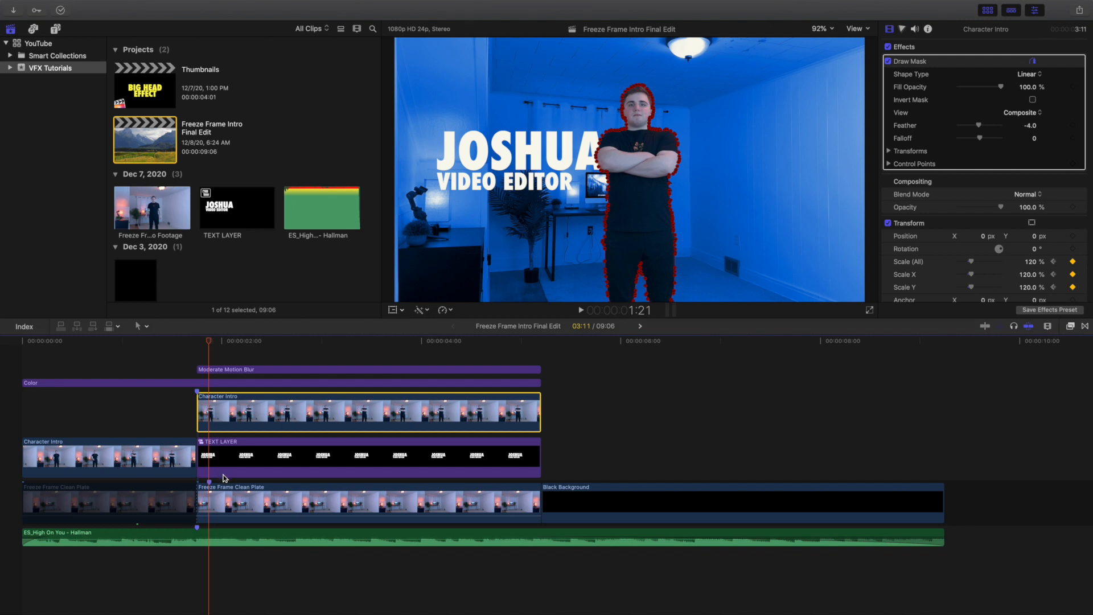
Return the playhead to 1:18 and step frame by frame to 1:21 to examine the motion blur on the incoming title.
left_click(225, 494)
left_click(203, 367)
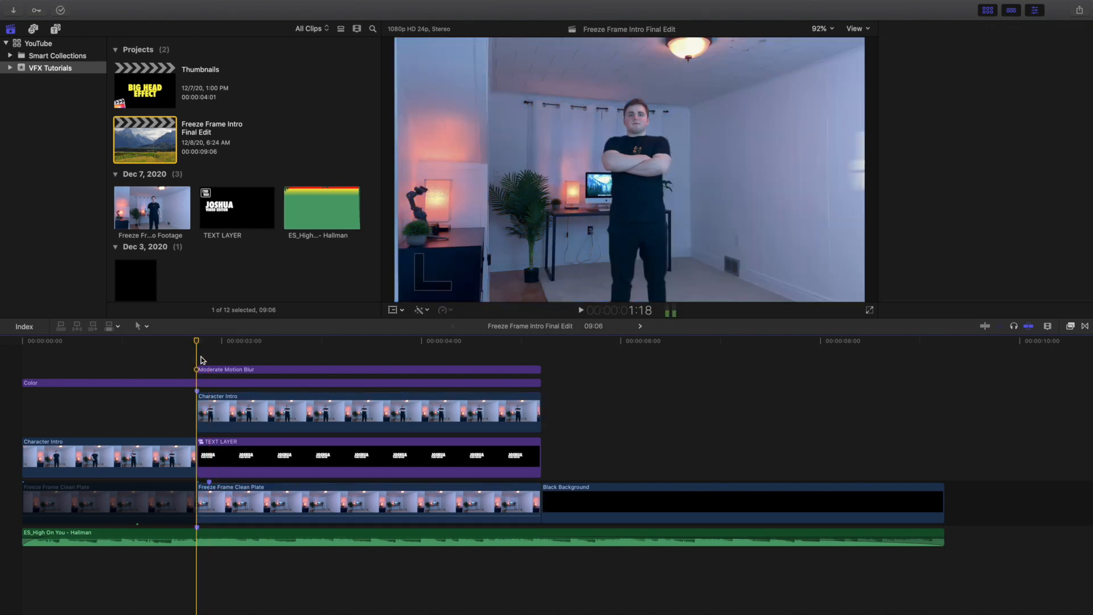
key("Right")
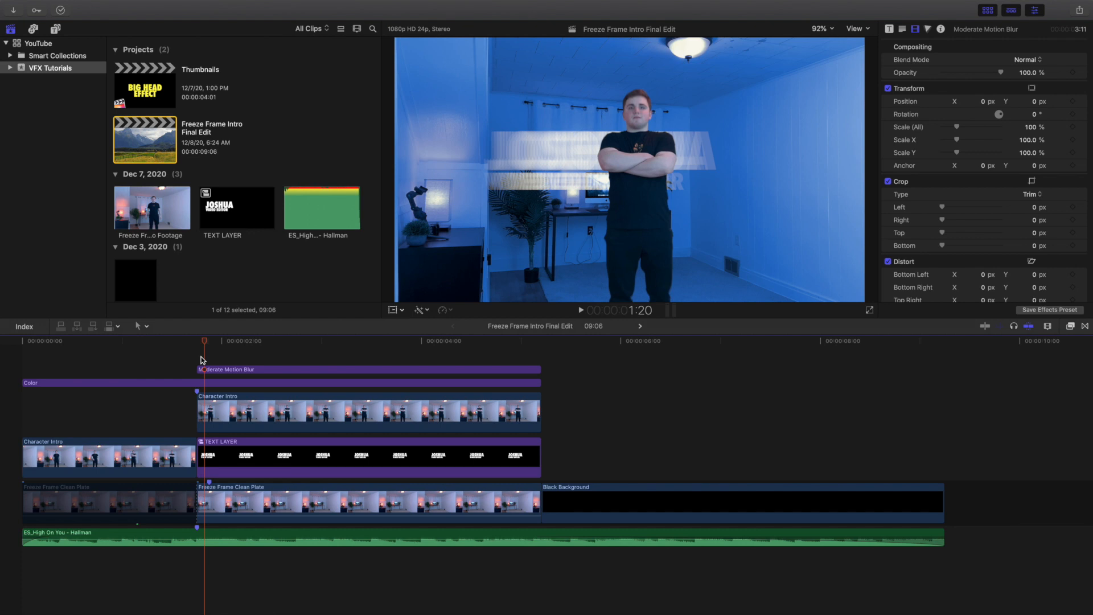
key("Left")
key("Left")
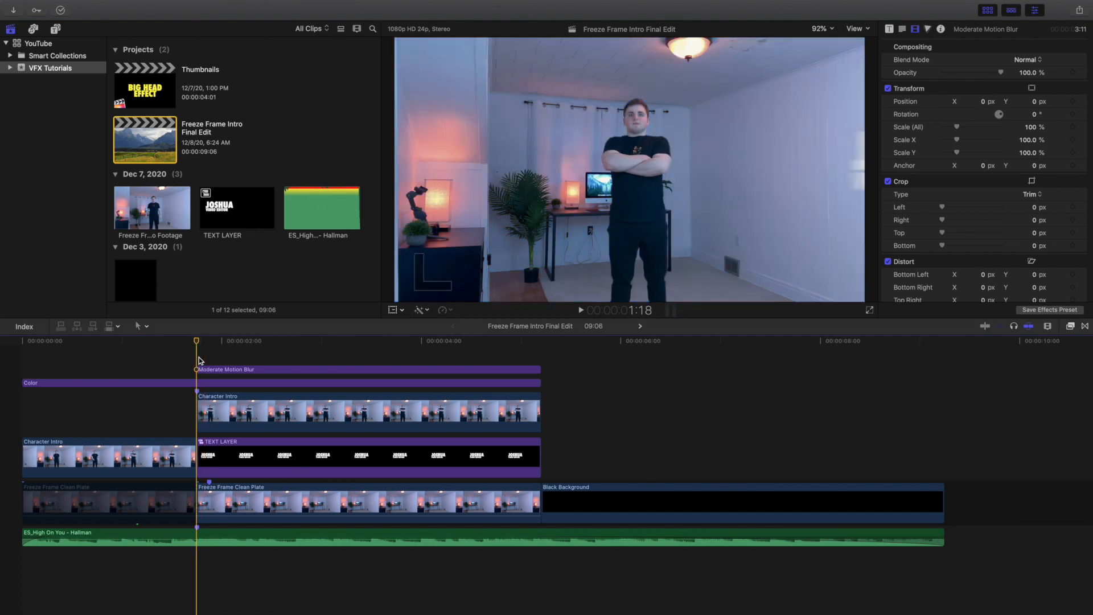
key("Right")
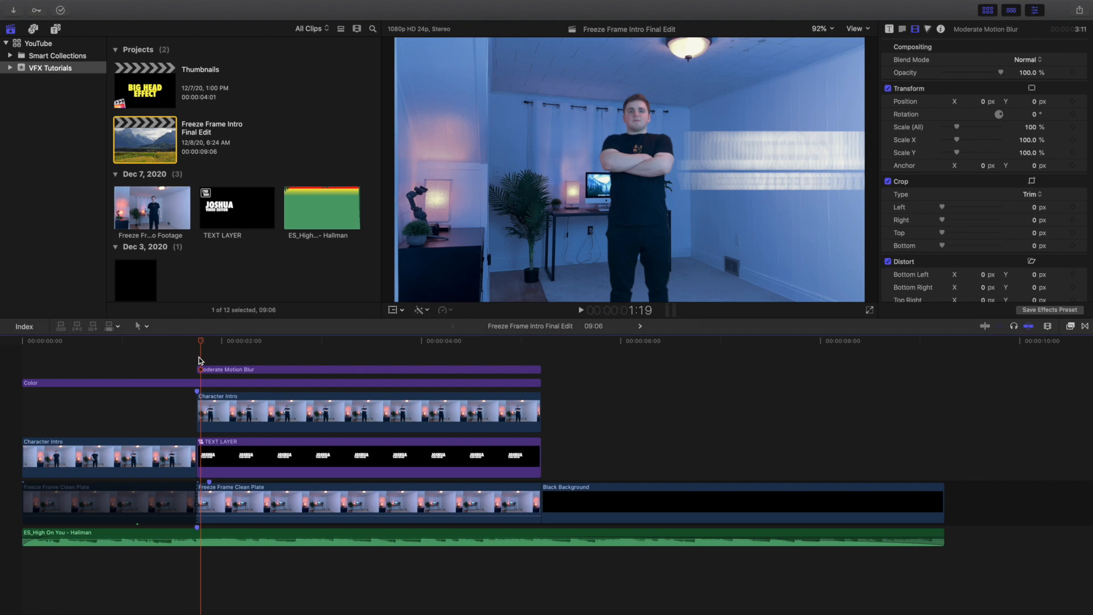
key("Right")
key("Right")
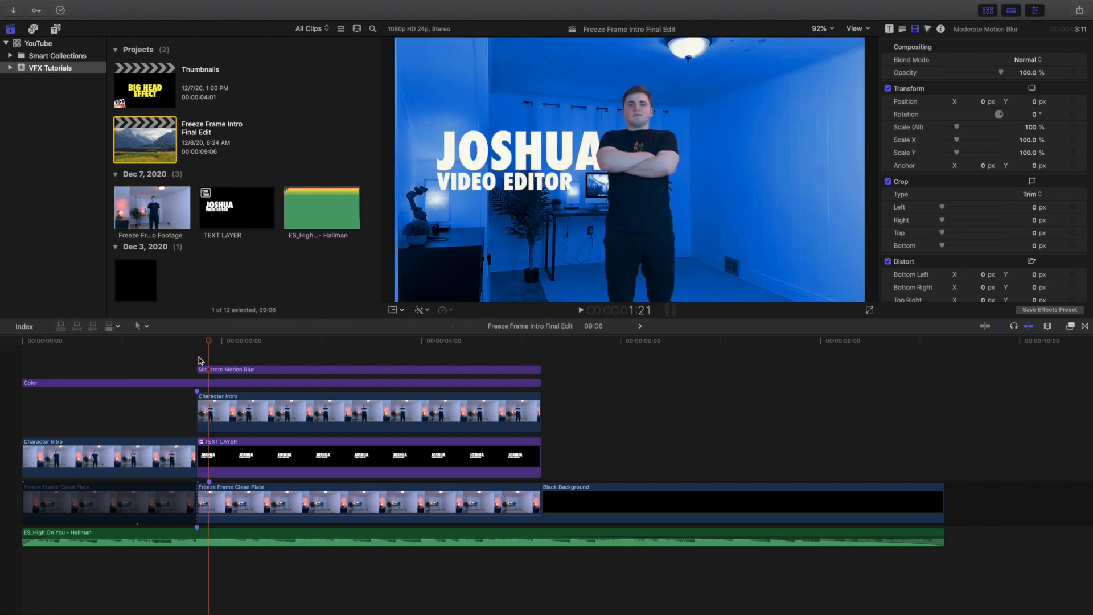